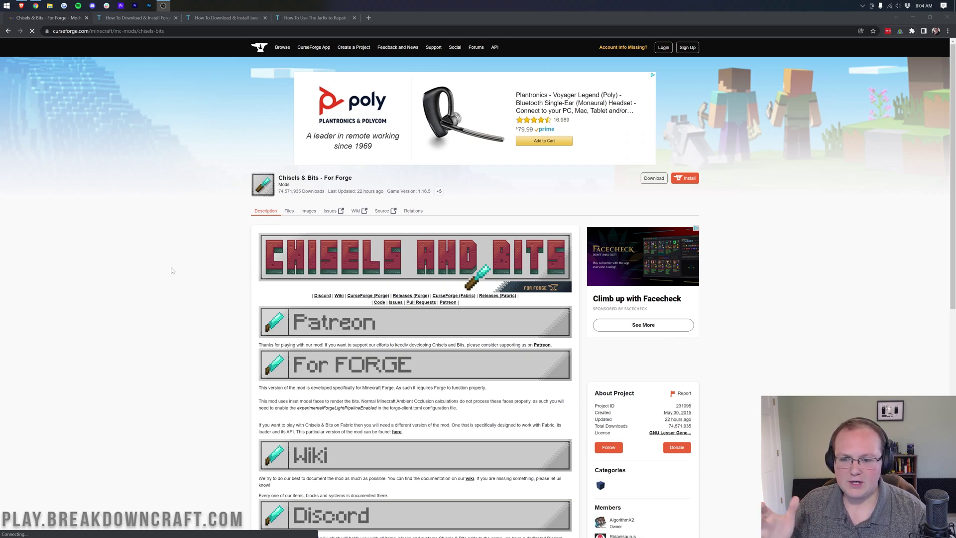
Open the mod's image gallery and view the Custom Welcome sign and Custom Fence Design pictures enlarged.
click(307, 211)
scroll(303, 242, down, 2)
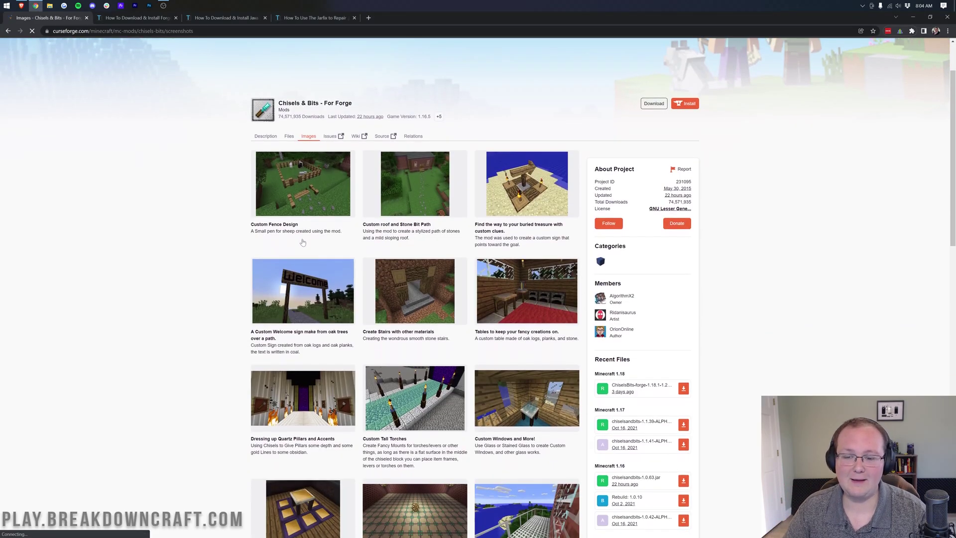
click(299, 312)
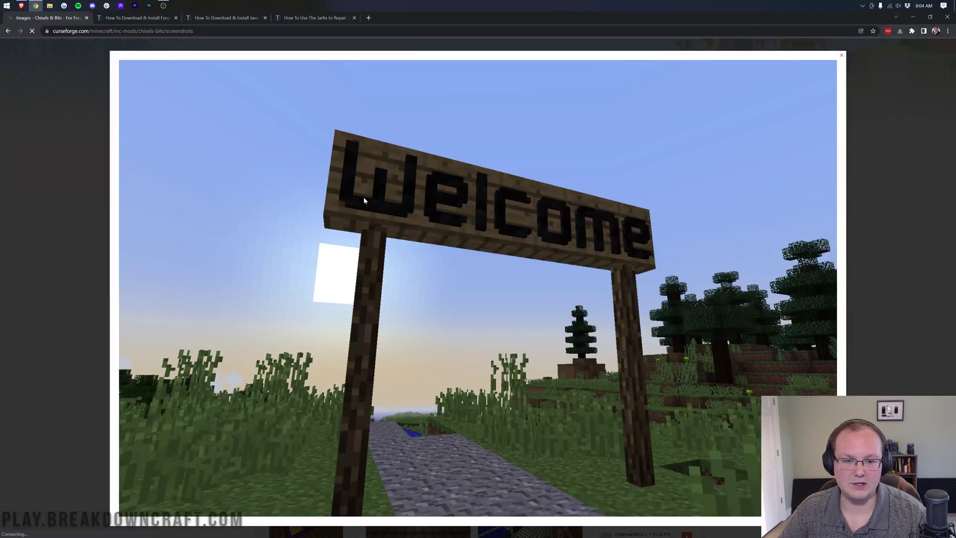
click(853, 253)
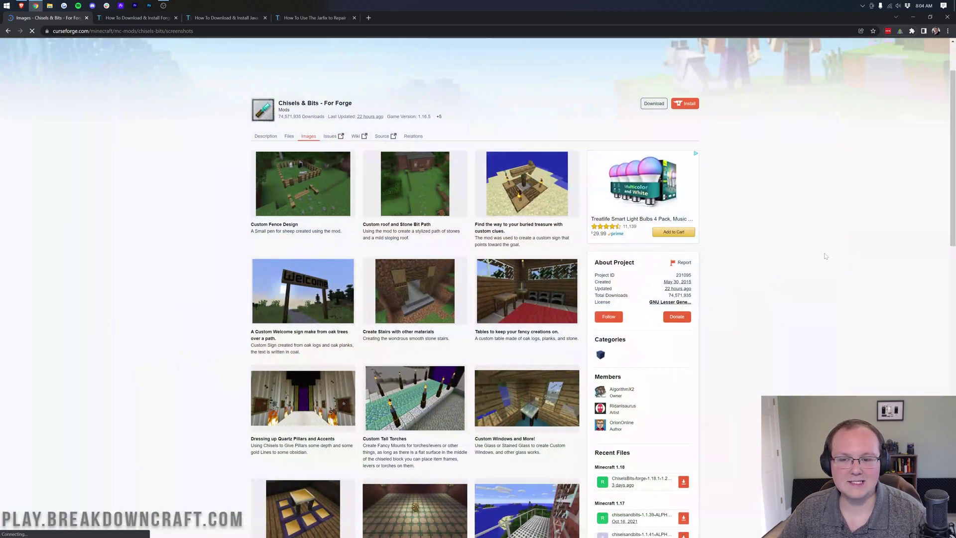
click(310, 199)
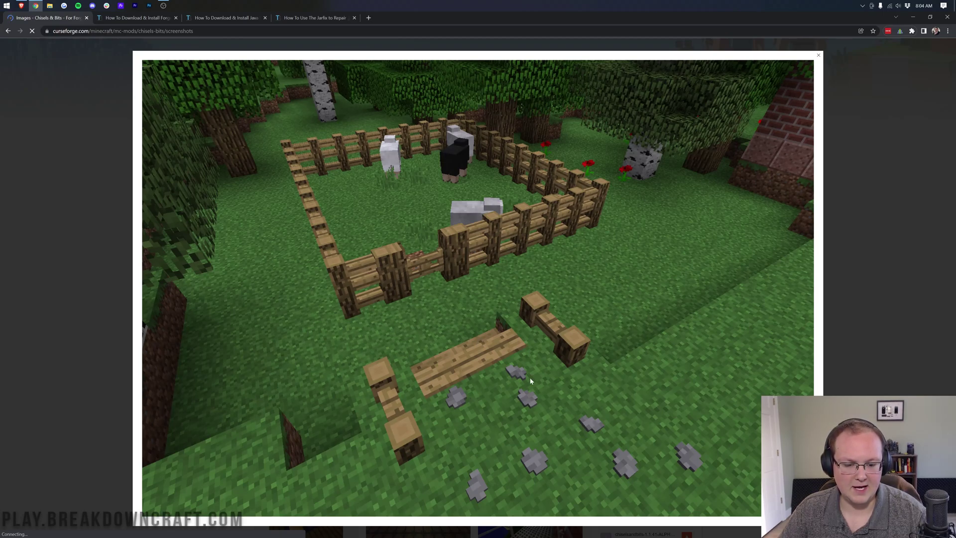
click(857, 332)
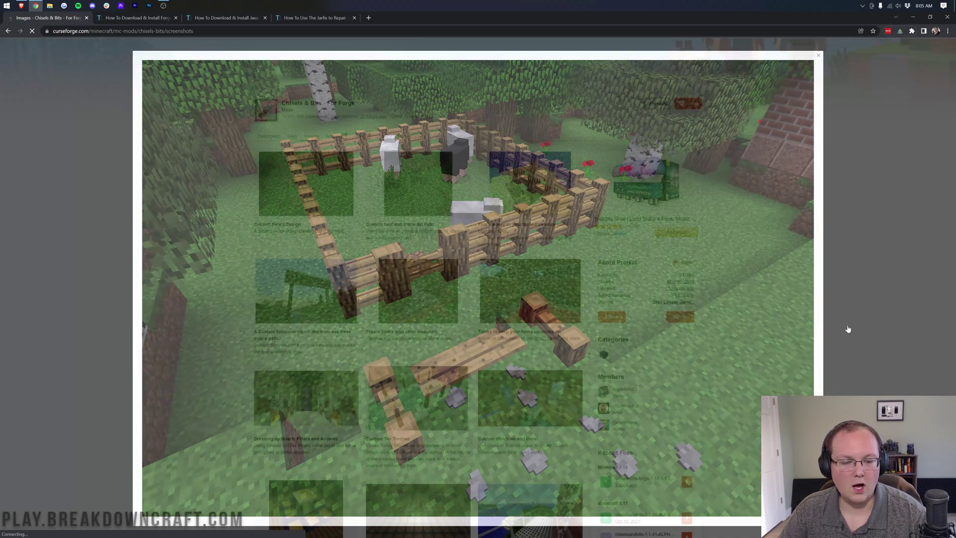
View the Custom Catwalk and Aztec Pillar pictures enlarged, and return to the mod's description page.
scroll(538, 230, down, 5)
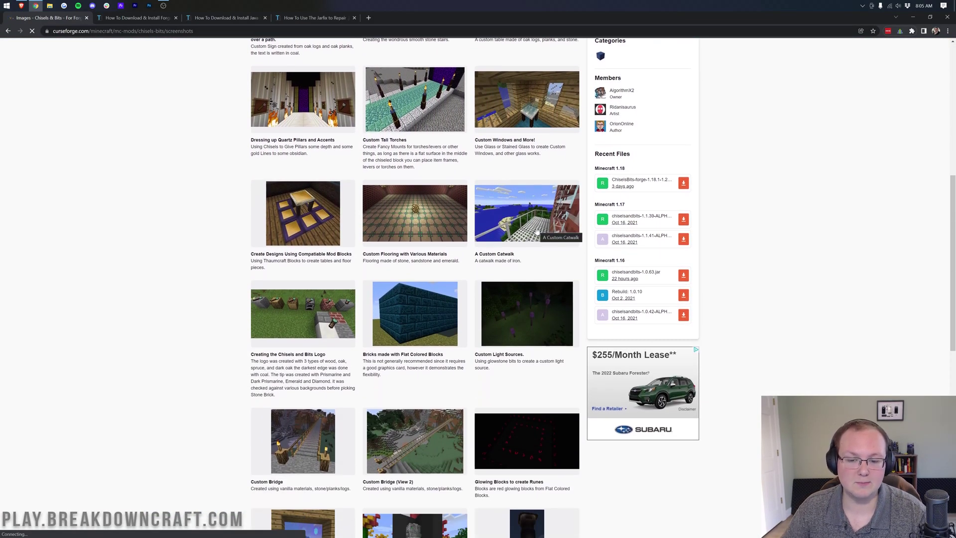
click(538, 233)
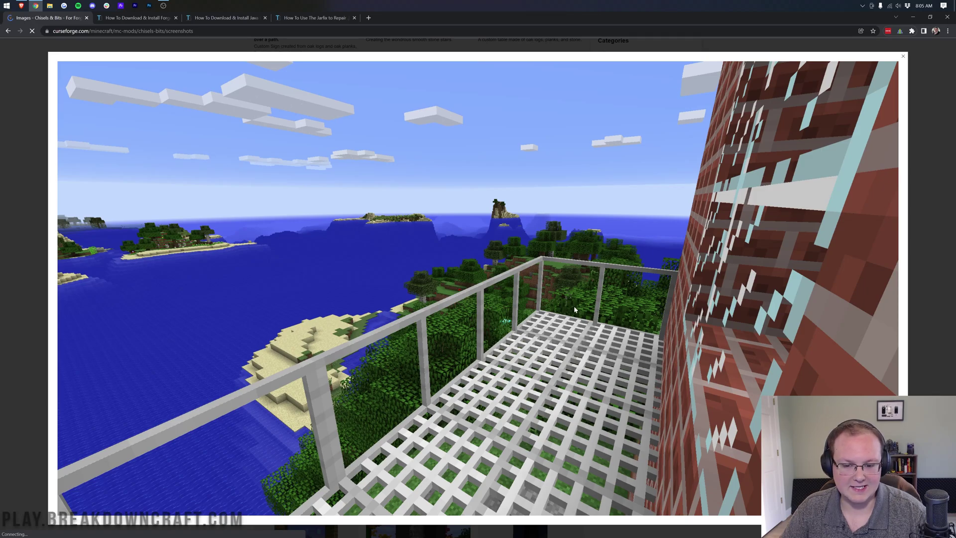
click(935, 191)
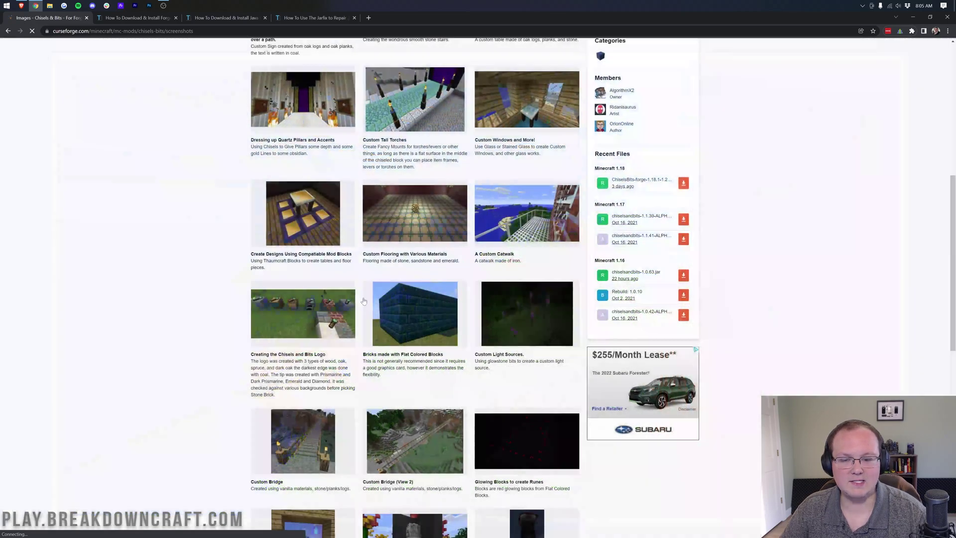
scroll(359, 281, down, 4)
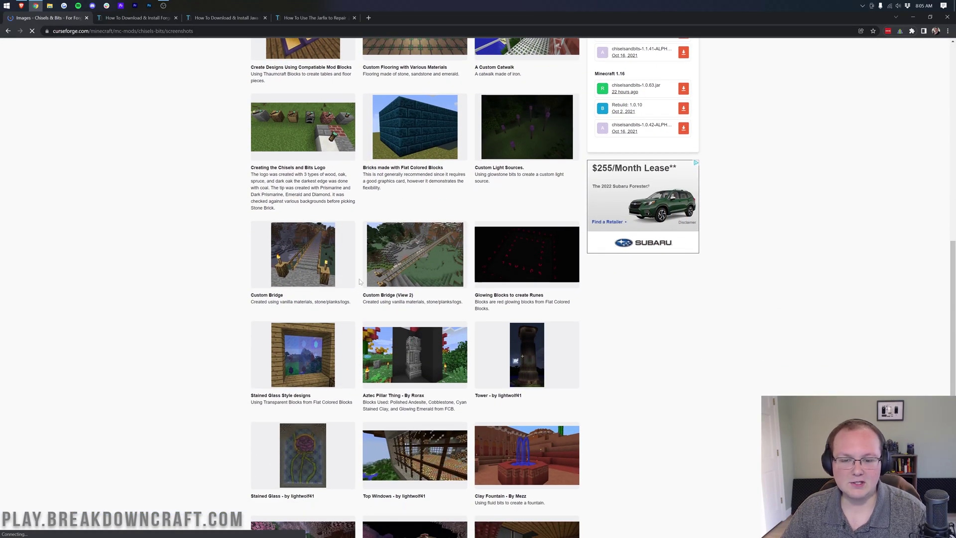
scroll(359, 282, down, 2)
click(434, 287)
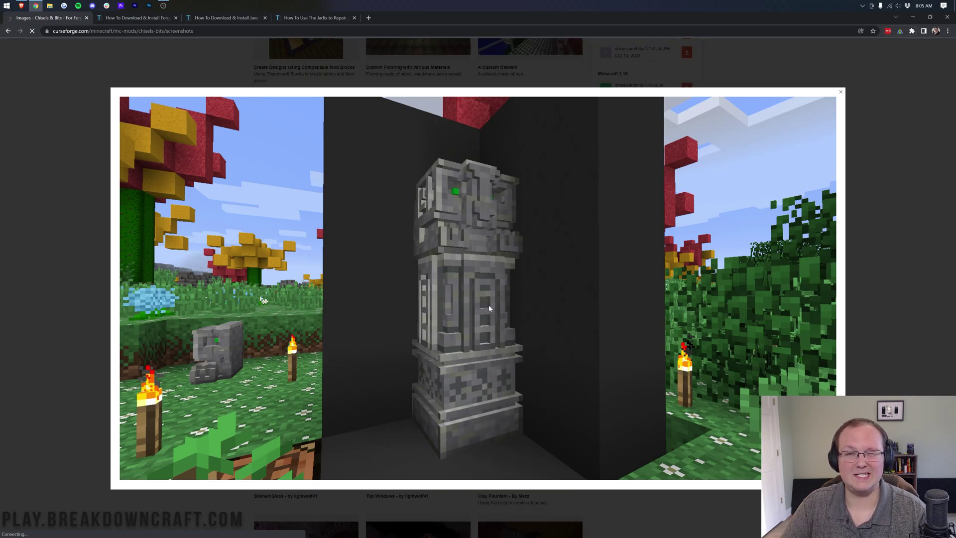
key(Escape)
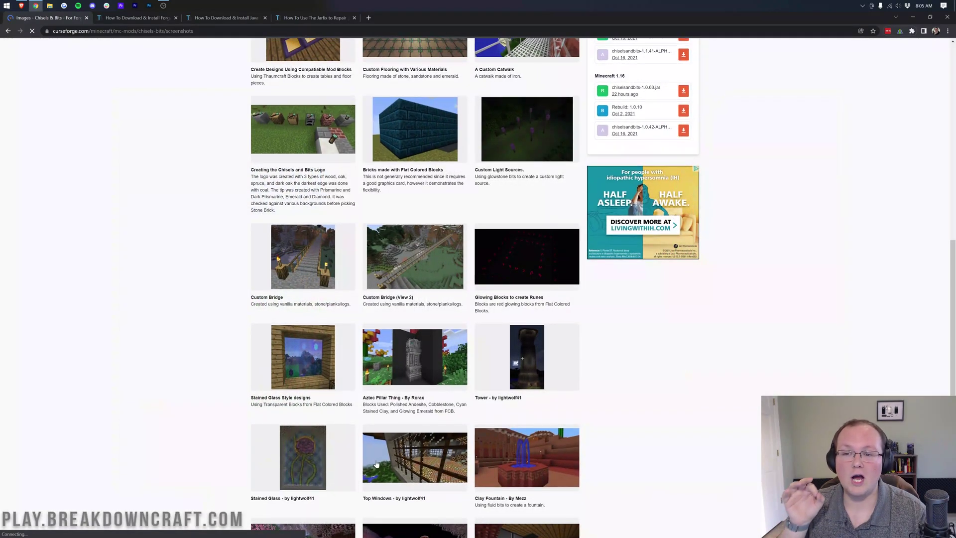
scroll(374, 452, up, 10)
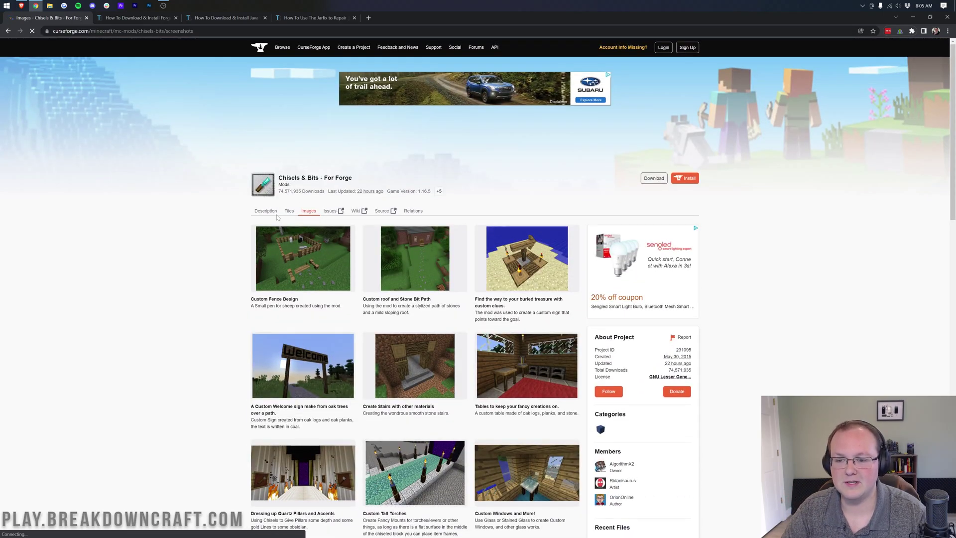
key(alt+Left)
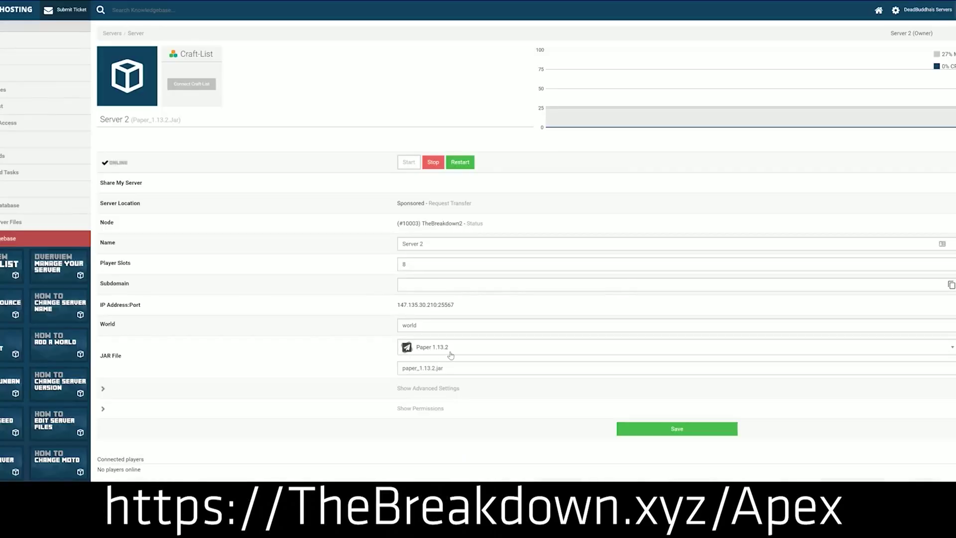
Browse the server's JAR file choices, looking through the Paper, Minecraft release and 1.15 pre-release versions.
click(450, 353)
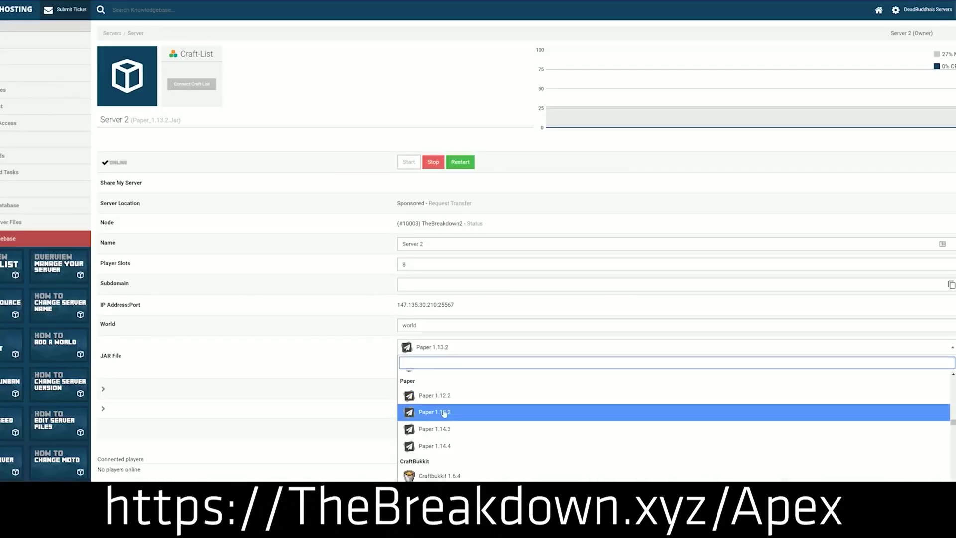
scroll(444, 414, down, 10)
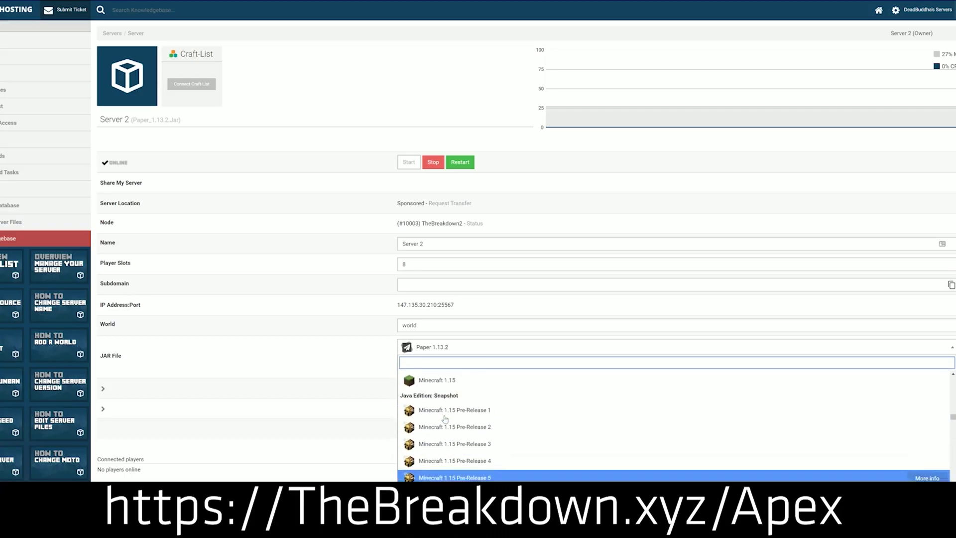
scroll(445, 423, down, 2)
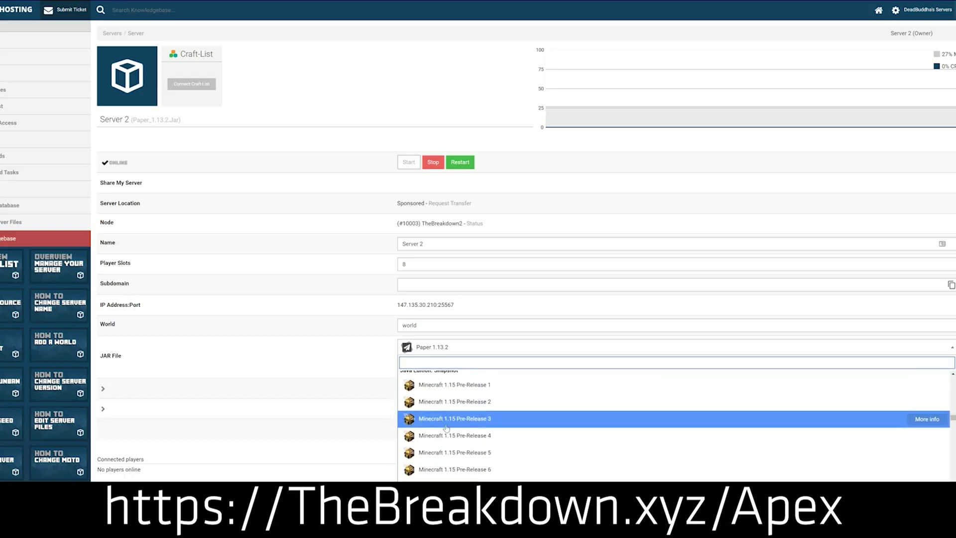
scroll(445, 431, up, 5)
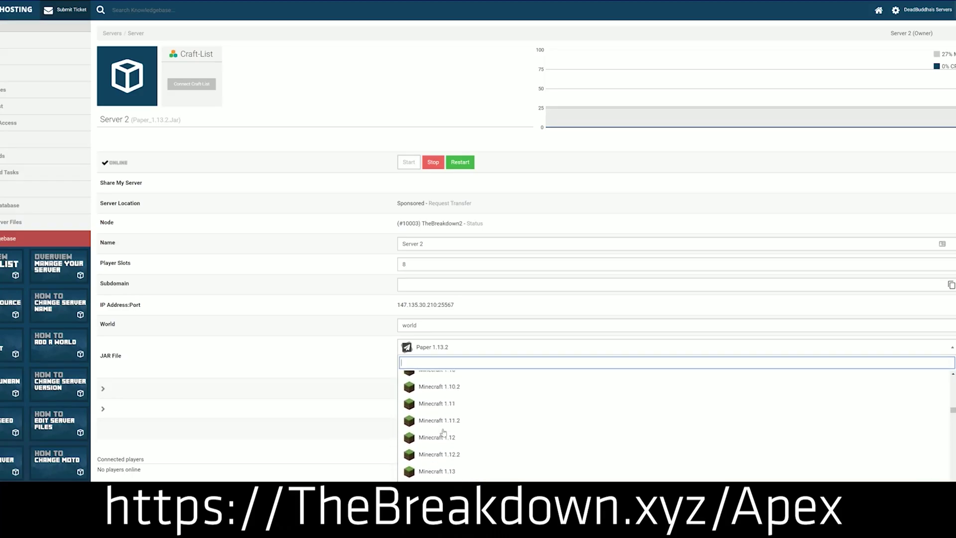
scroll(440, 436, down, 4)
scroll(433, 441, up, 1)
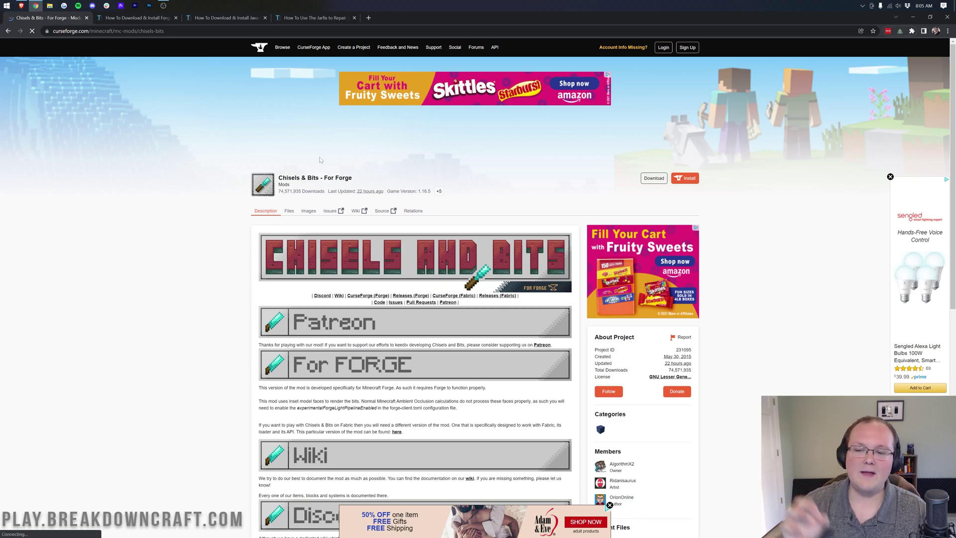
Download the recent Chisels & Bits Forge file for Minecraft 1.18 from the mod page.
drag(352, 178, 278, 179)
click(336, 168)
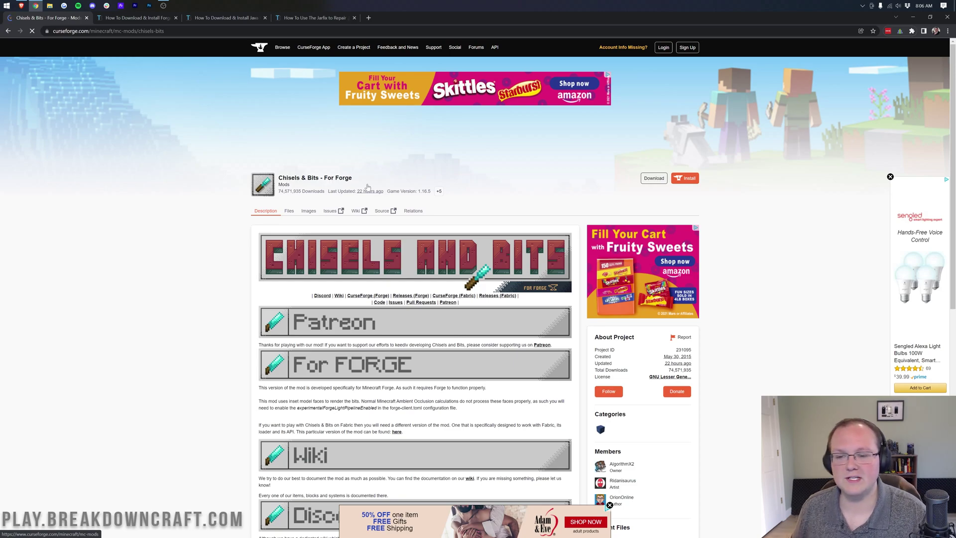
scroll(598, 174, down, 1)
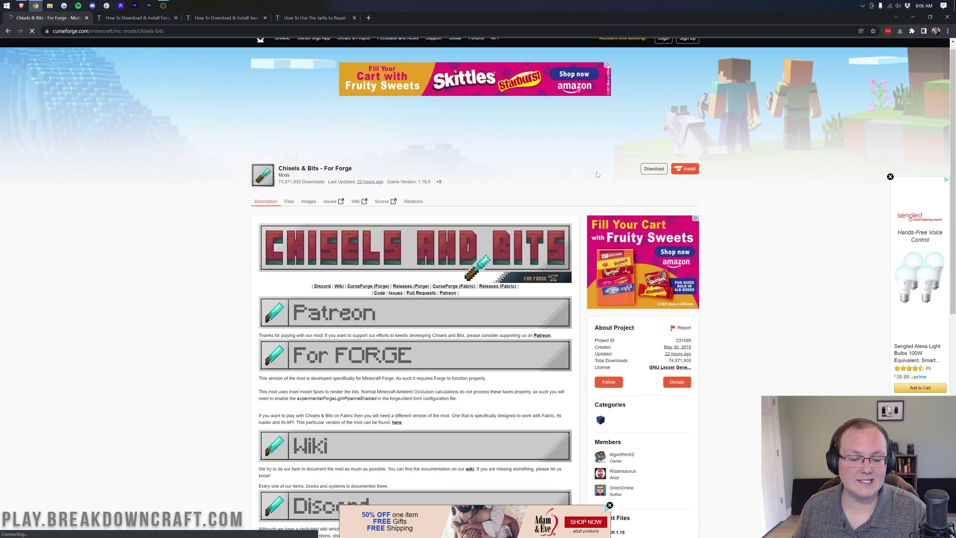
scroll(597, 174, down, 7)
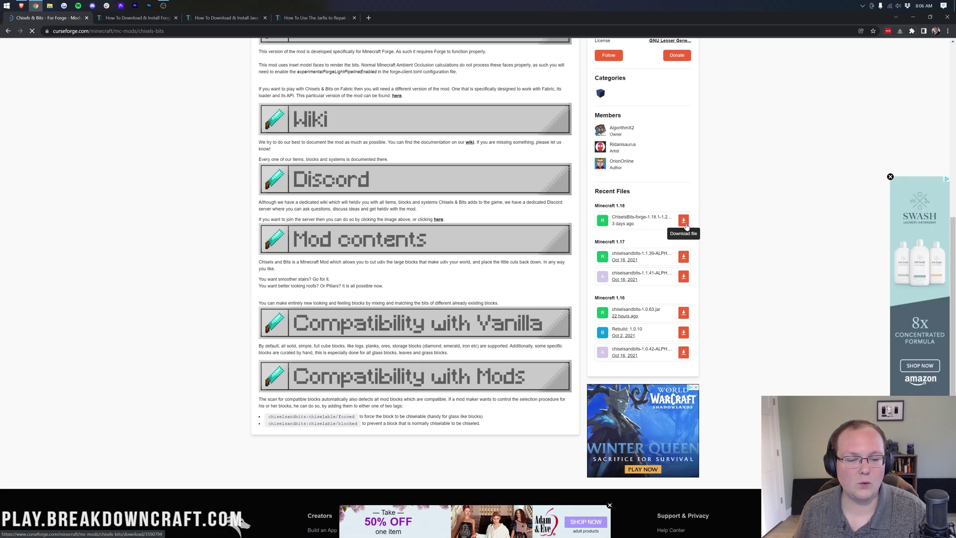
click(685, 222)
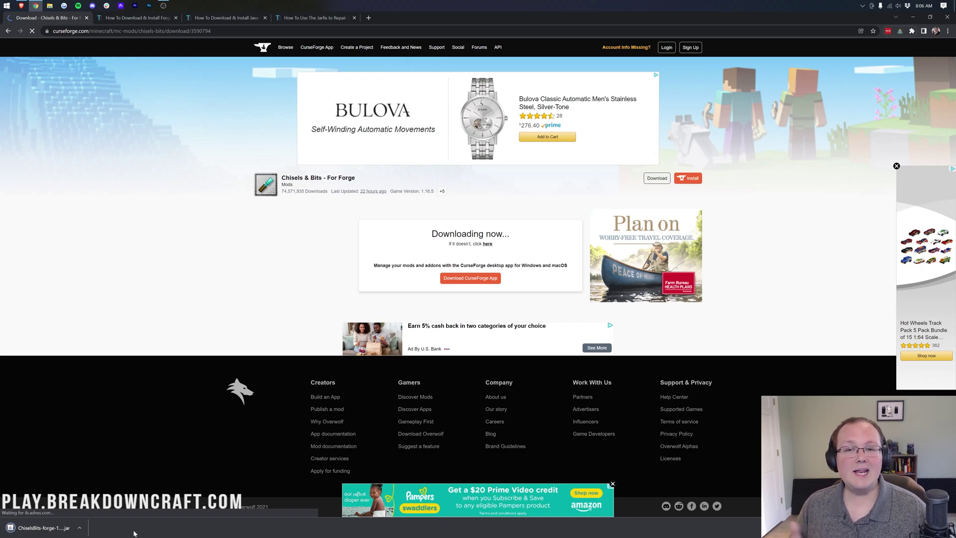
Look through the How To Download & Install Forge article and follow its Download Forge link.
click(129, 19)
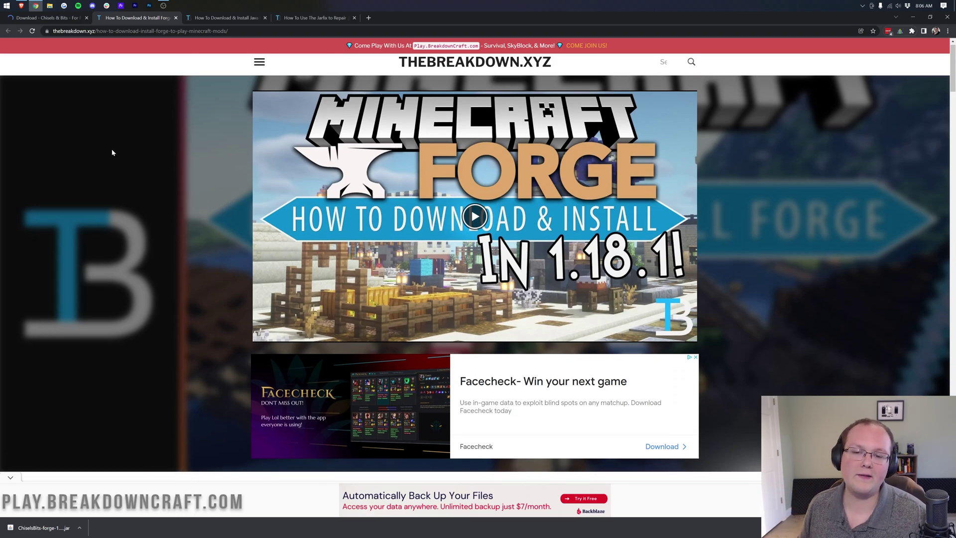
scroll(220, 164, down, 7)
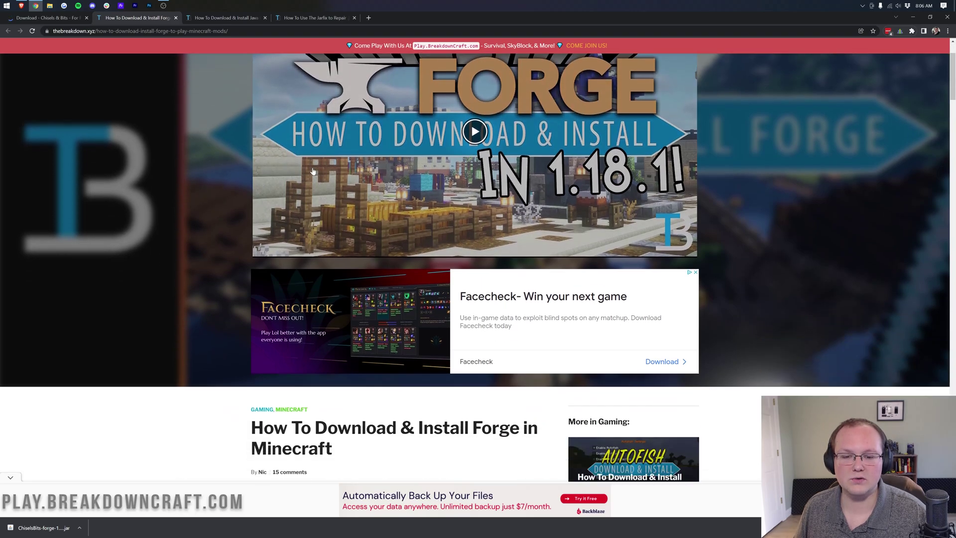
scroll(384, 235, down, 1)
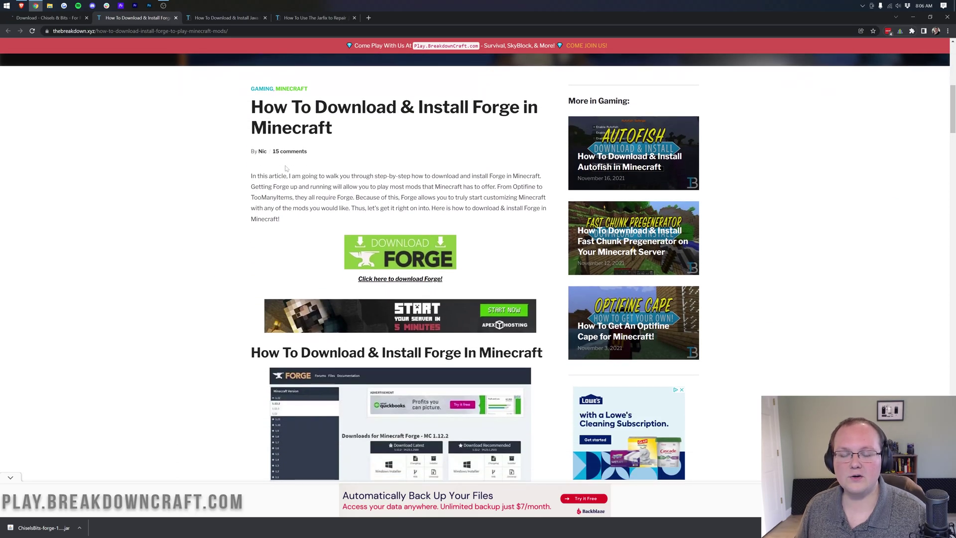
scroll(384, 235, down, 3)
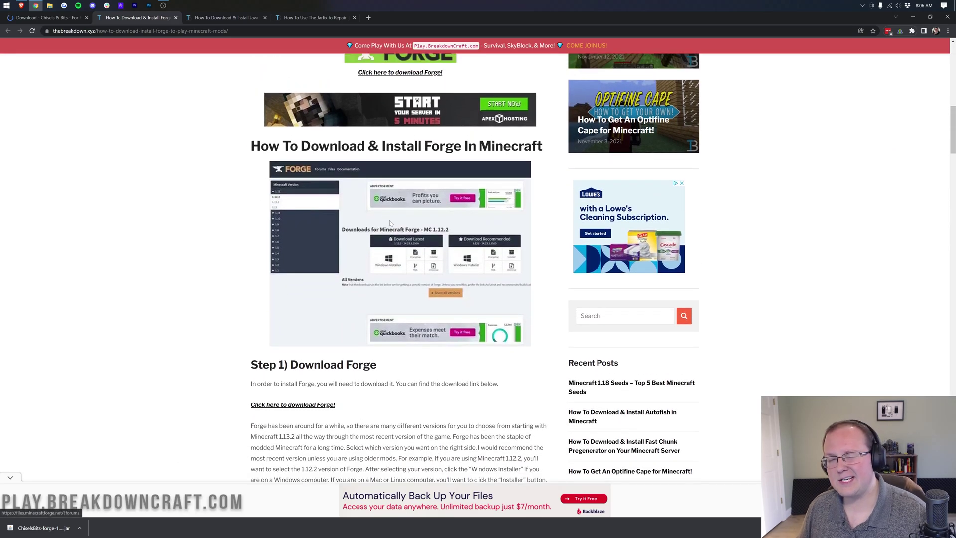
scroll(388, 229, up, 9)
scroll(391, 224, up, 3)
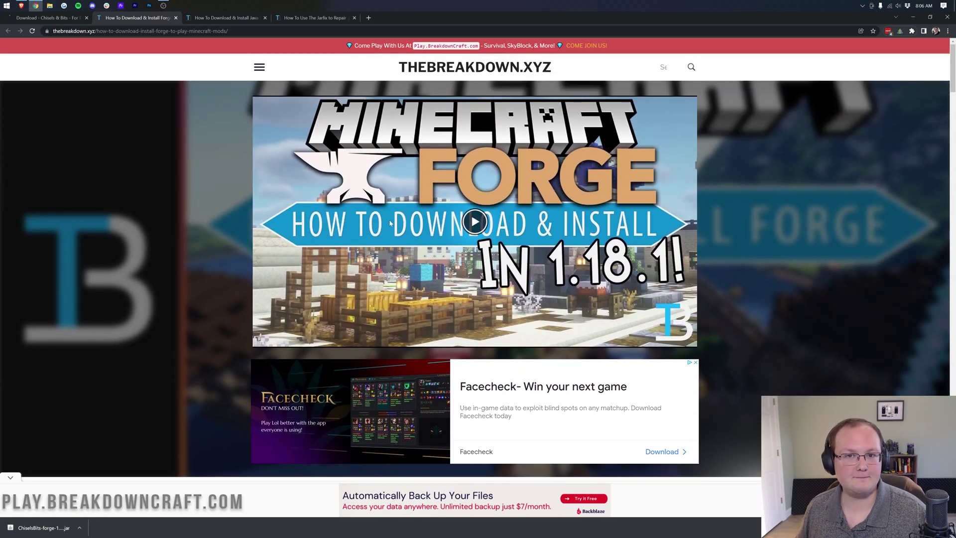
scroll(391, 224, down, 6)
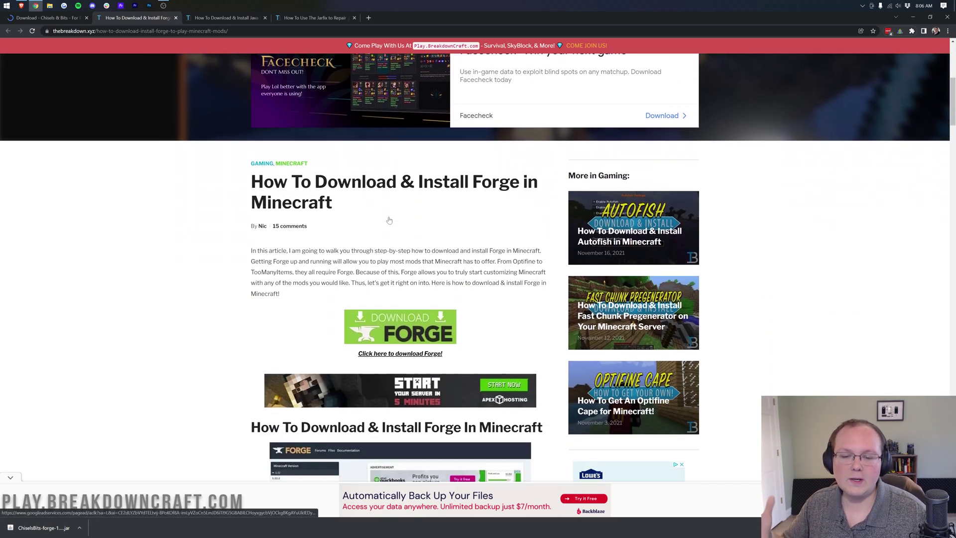
scroll(389, 219, down, 1)
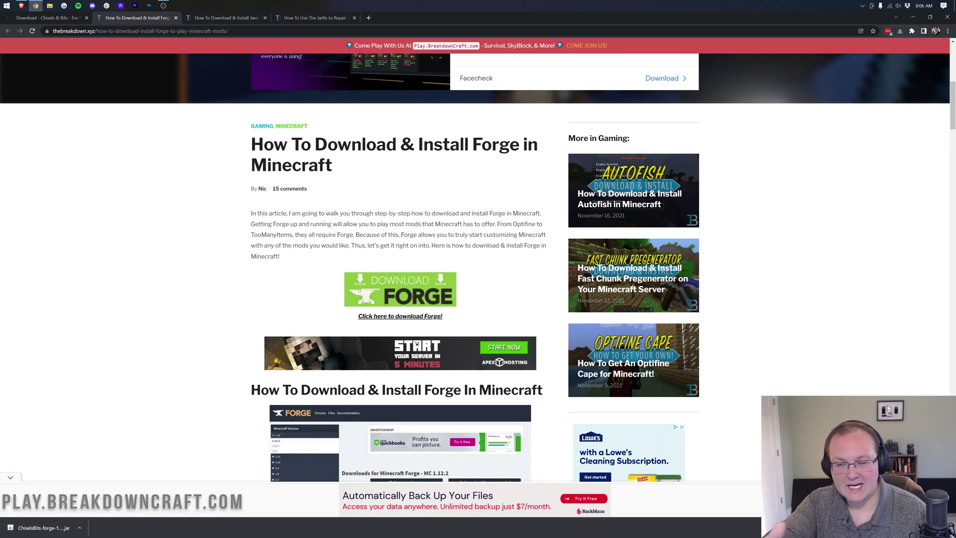
scroll(380, 218, down, 2)
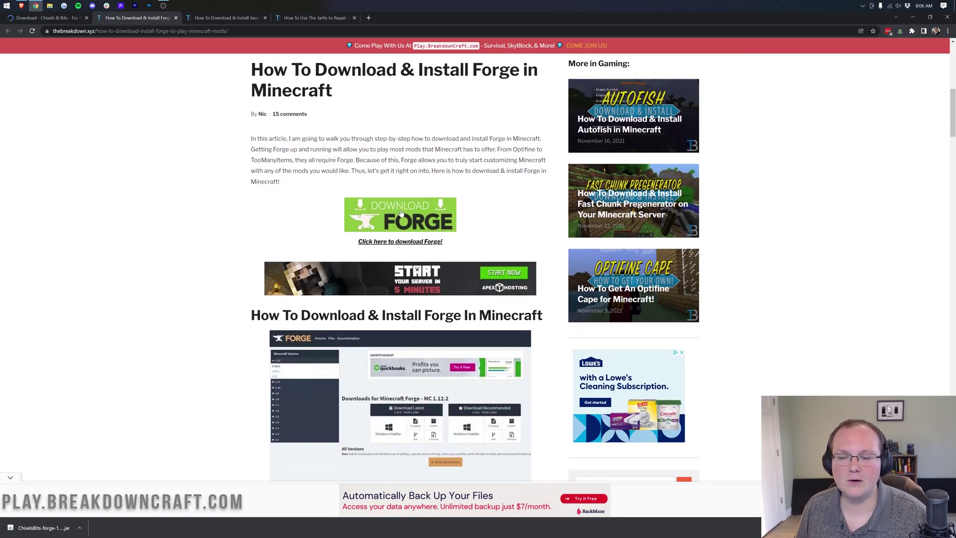
click(401, 214)
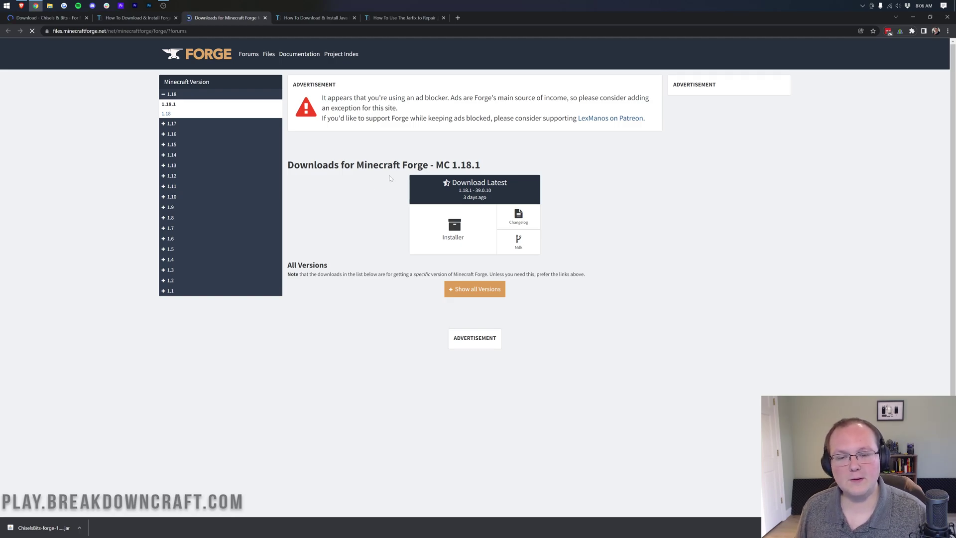
Download the latest Forge installer for Minecraft 1.18.1 and skip the advertisement page so the file is saved.
mouse_move(437, 164)
mouse_down()
mouse_move(482, 165)
mouse_move(437, 168)
mouse_up()
click(482, 164)
click(435, 164)
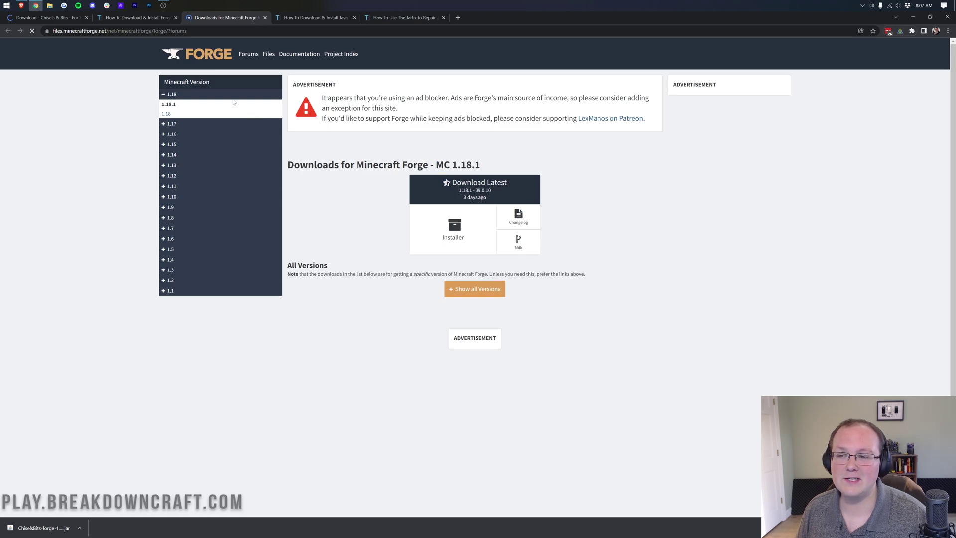
click(186, 95)
click(171, 96)
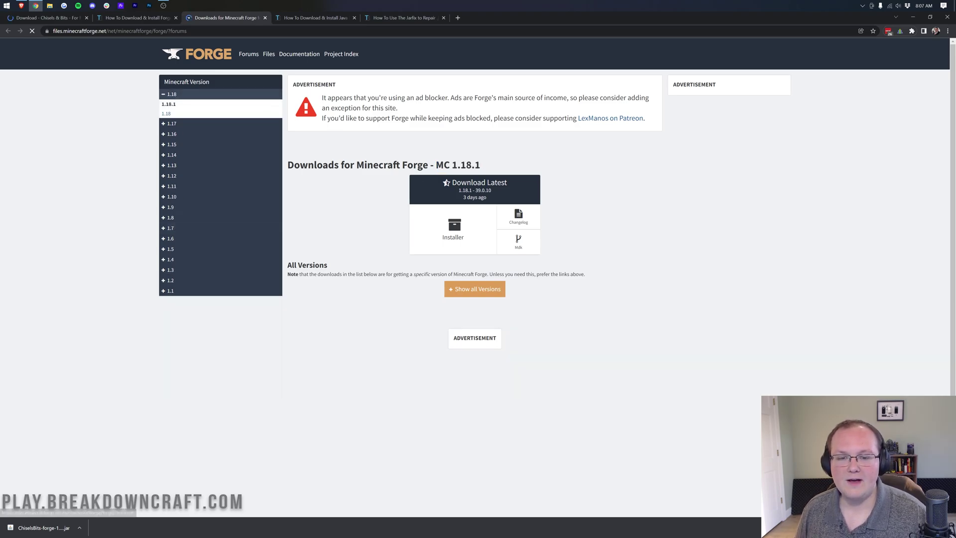
drag(435, 165, 504, 168)
click(504, 169)
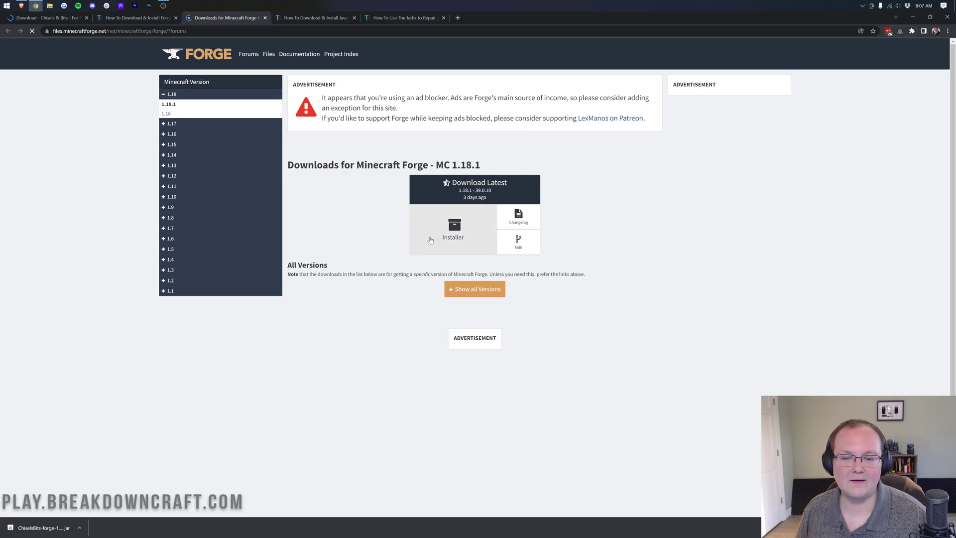
click(444, 229)
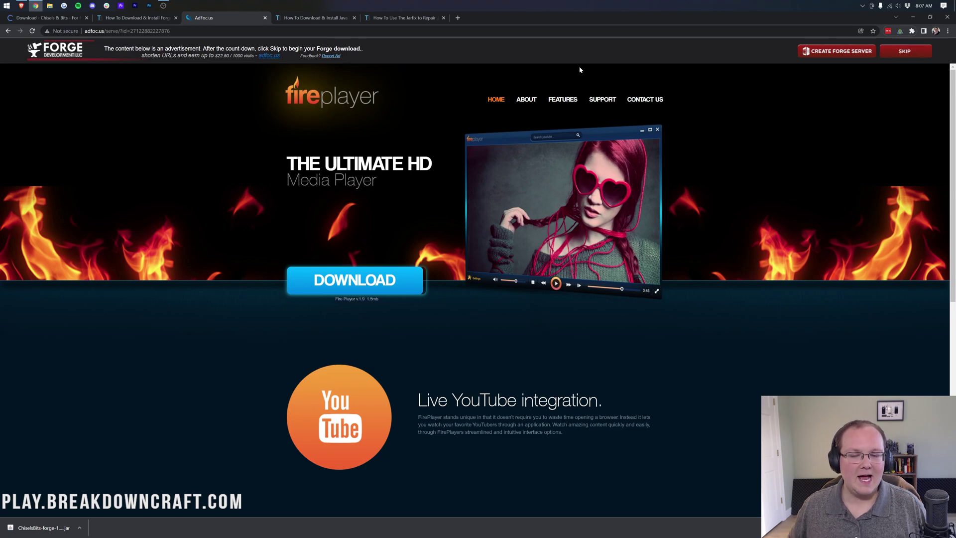
click(904, 53)
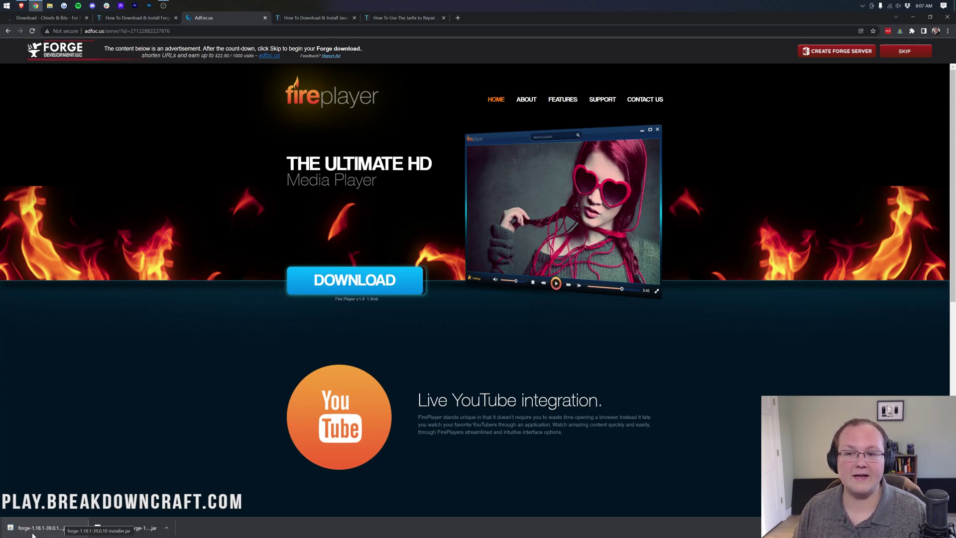
Minimize the browser and open the Downloads folder by searching for "down" in the system search.
click(315, 18)
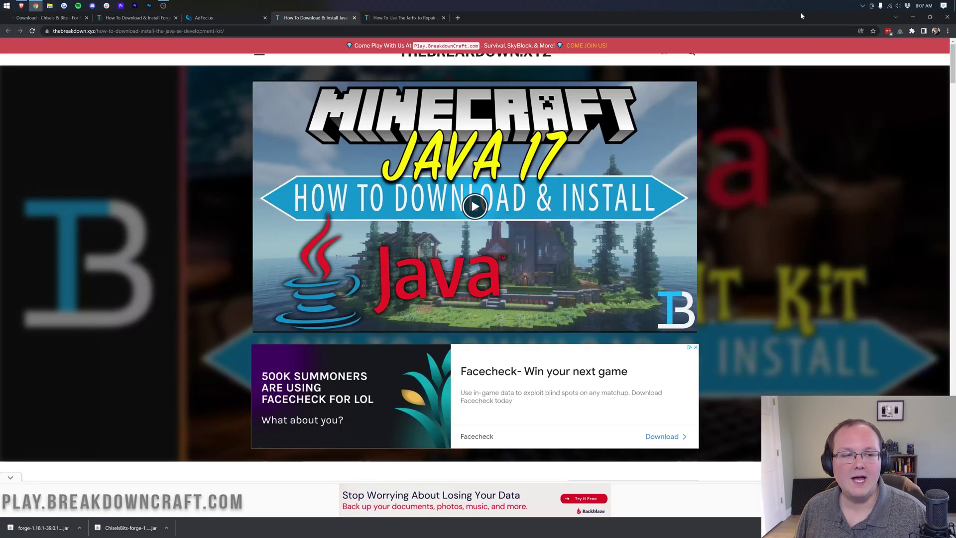
click(913, 18)
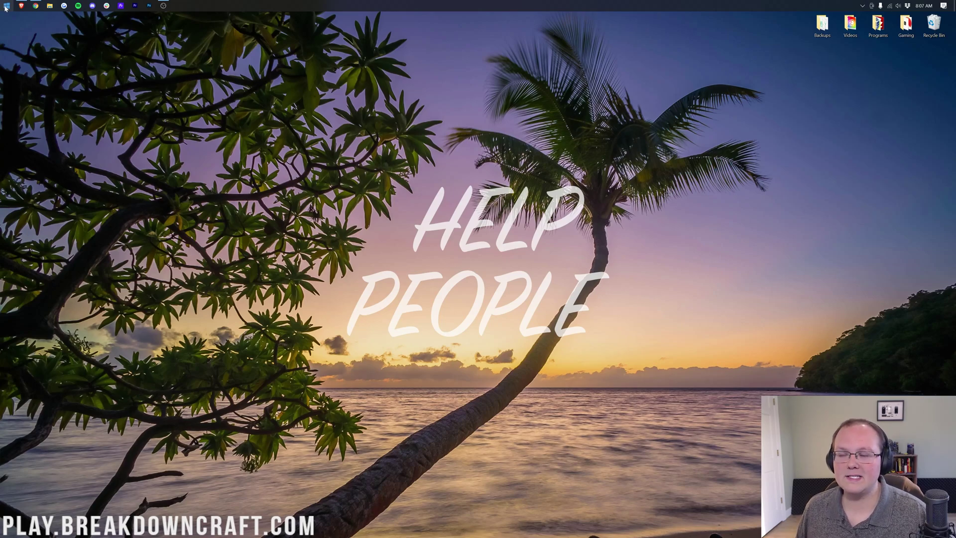
click(6, 9)
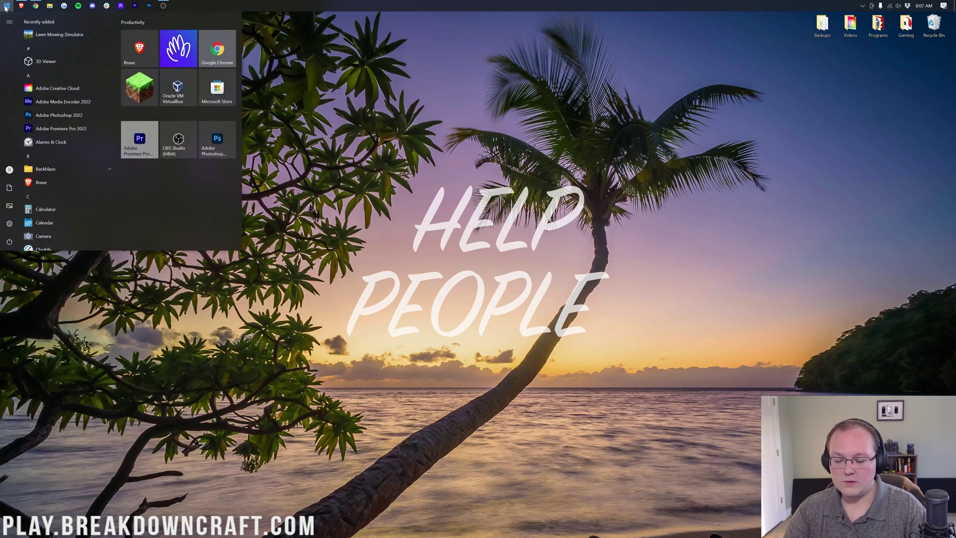
text(down)
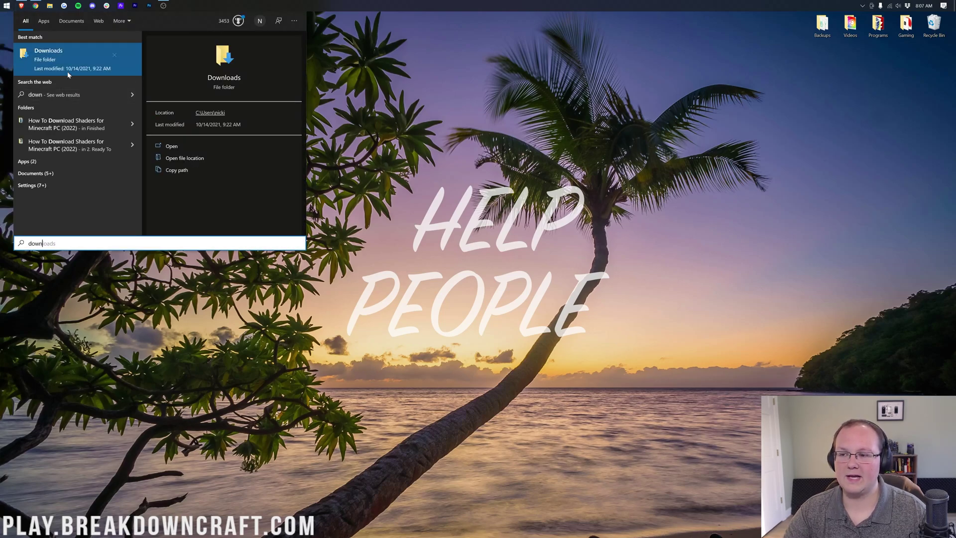
click(68, 74)
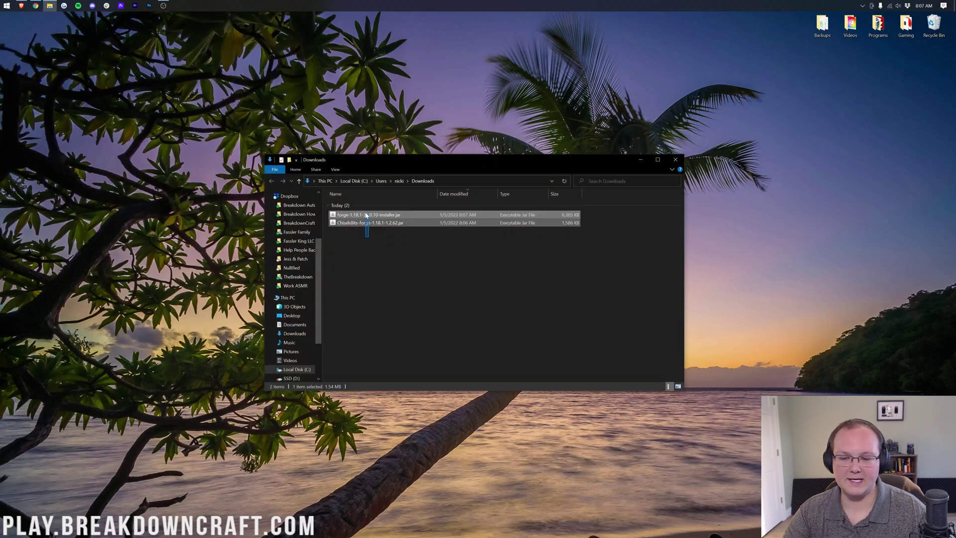
Move the Forge installer and the Chisels & Bits jar file from Downloads to the desktop and close the folder.
drag(366, 215, 377, 100)
drag(376, 132, 483, 131)
ctrl+click(376, 97)
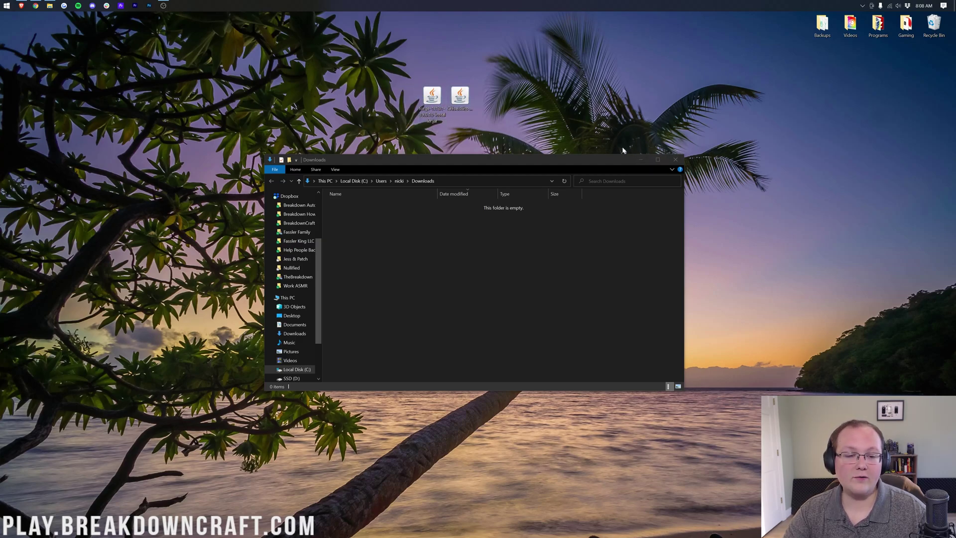
click(675, 159)
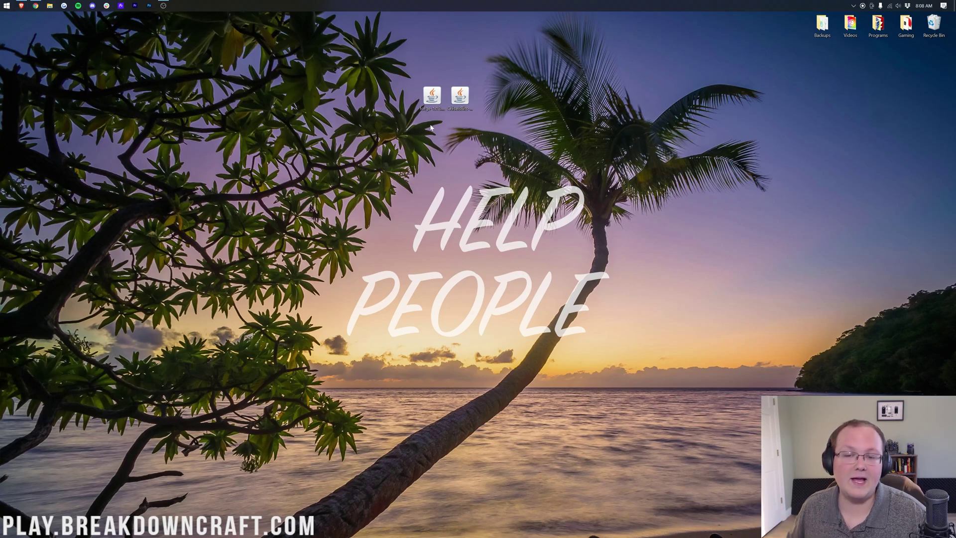
right_click(433, 99)
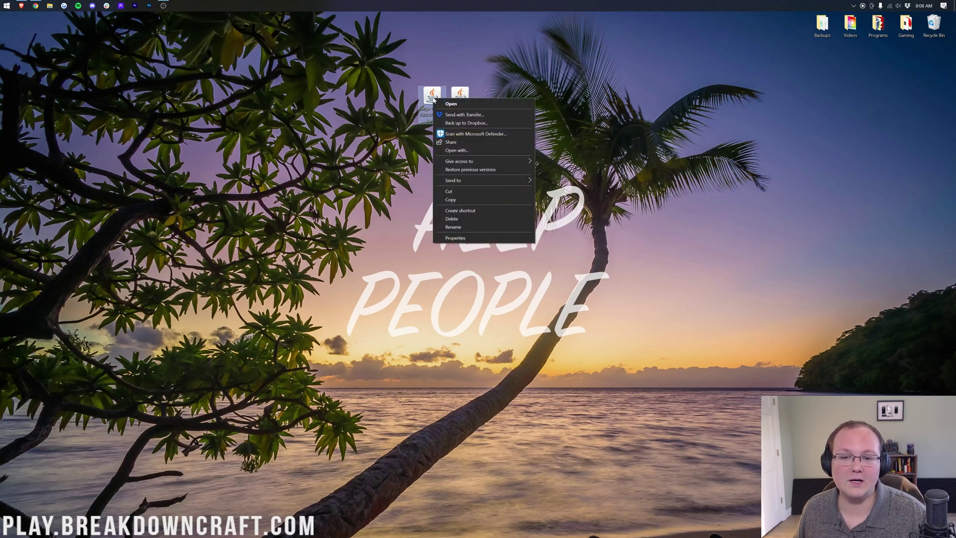
click(456, 150)
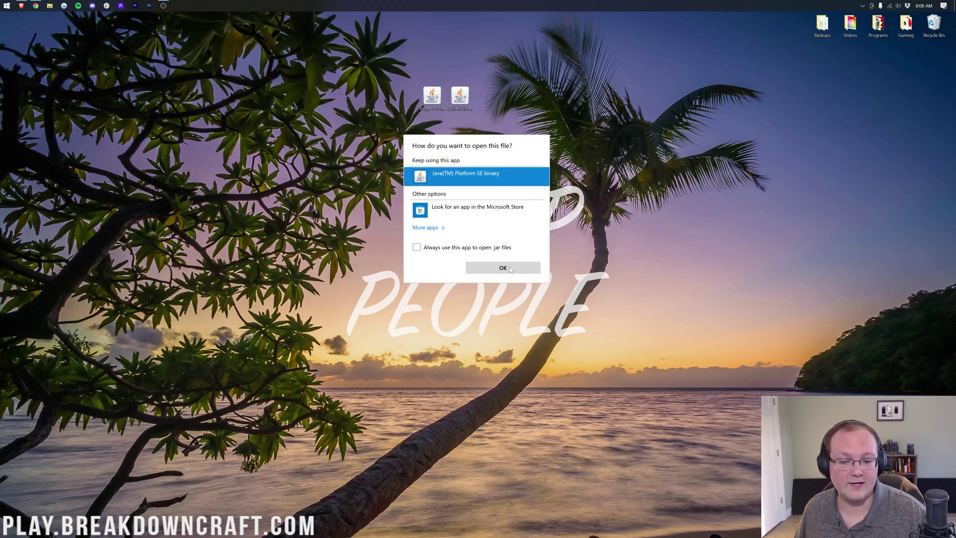
click(502, 269)
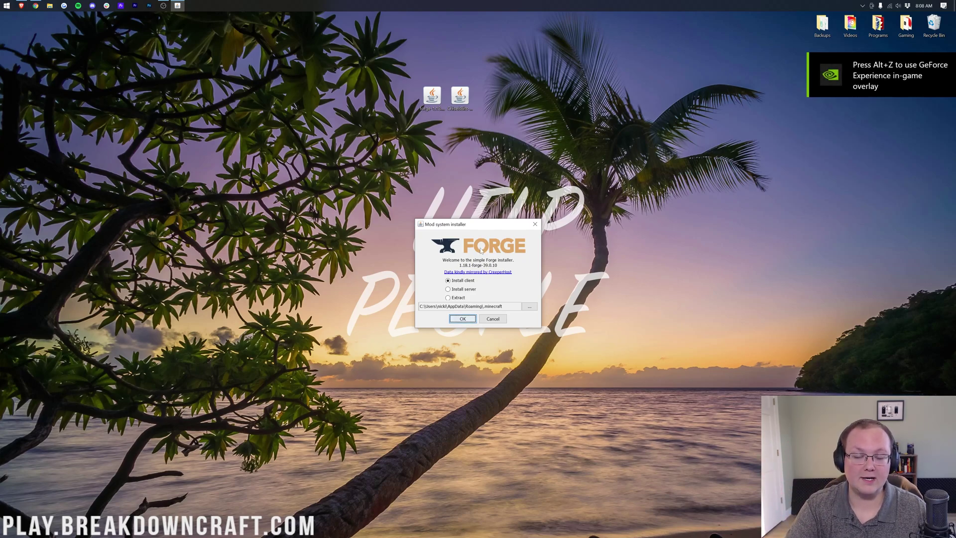
click(535, 224)
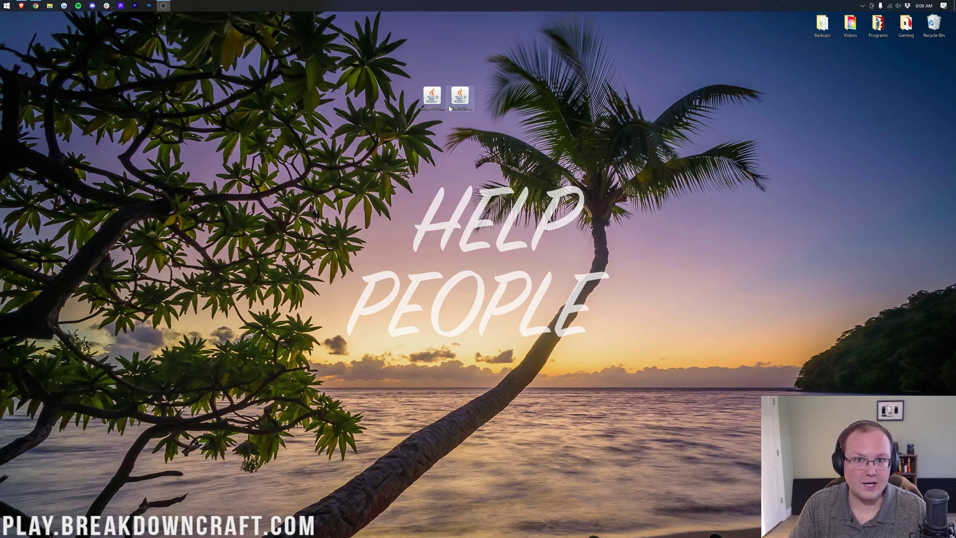
Look through the Java download and install article and the Jarfix repair article in the browser, and return to the desktop.
click(35, 6)
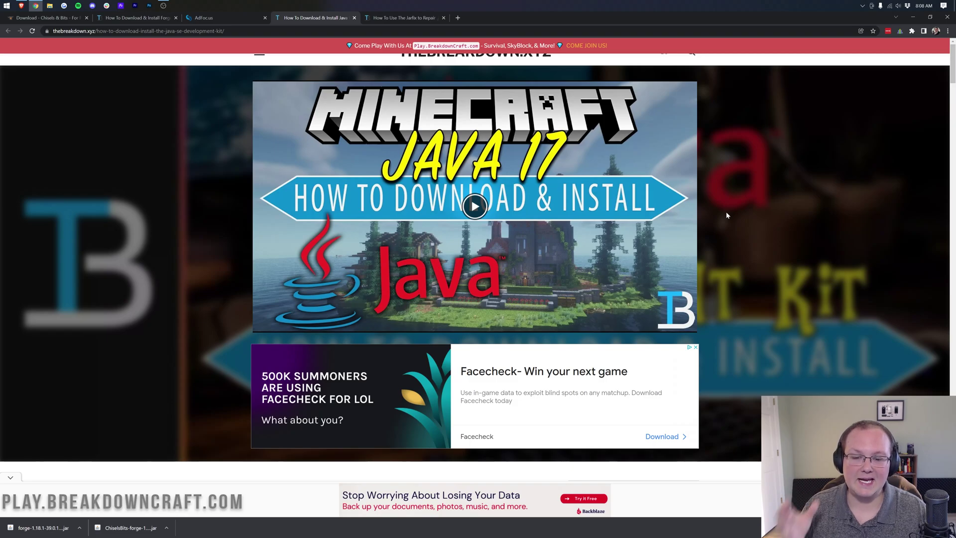
scroll(726, 215, down, 3)
scroll(726, 215, down, 15)
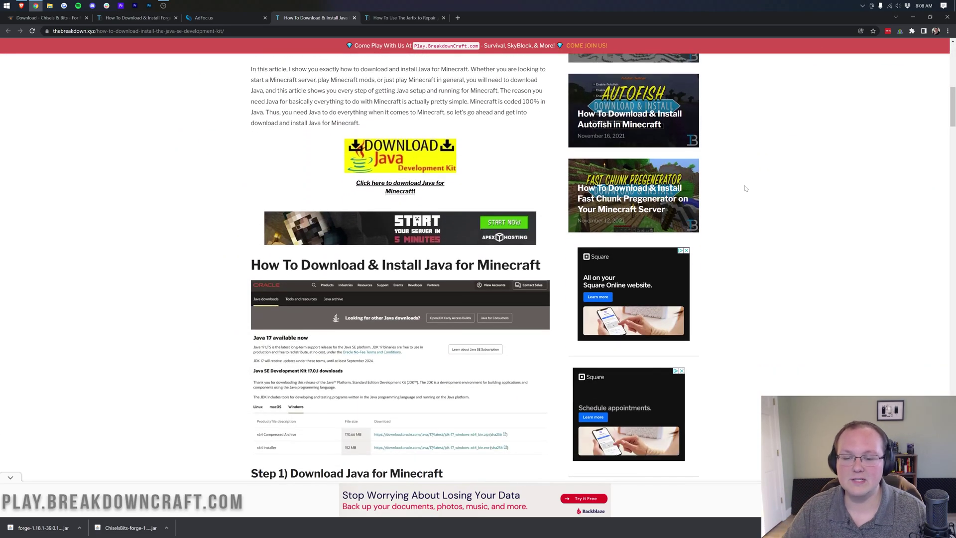
scroll(770, 204, down, 4)
scroll(739, 220, up, 11)
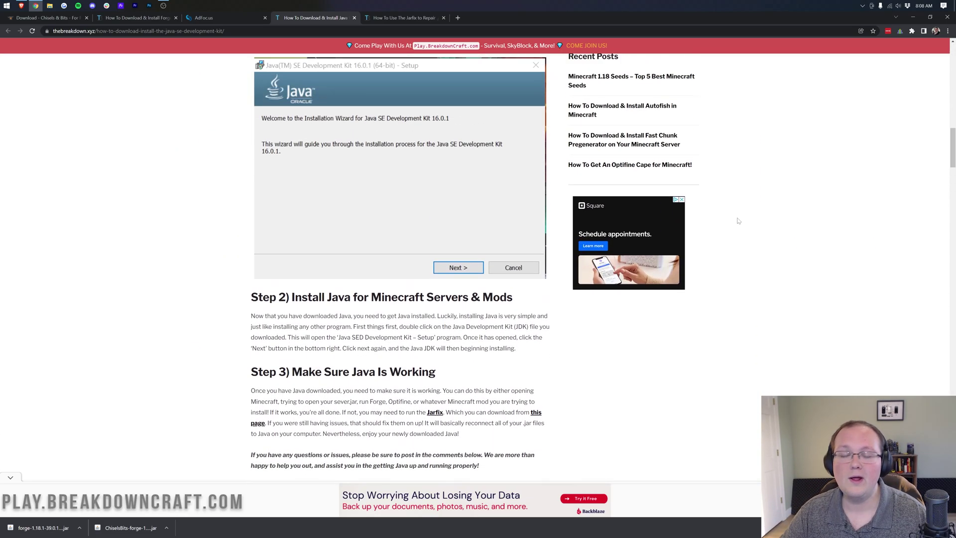
scroll(734, 219, up, 15)
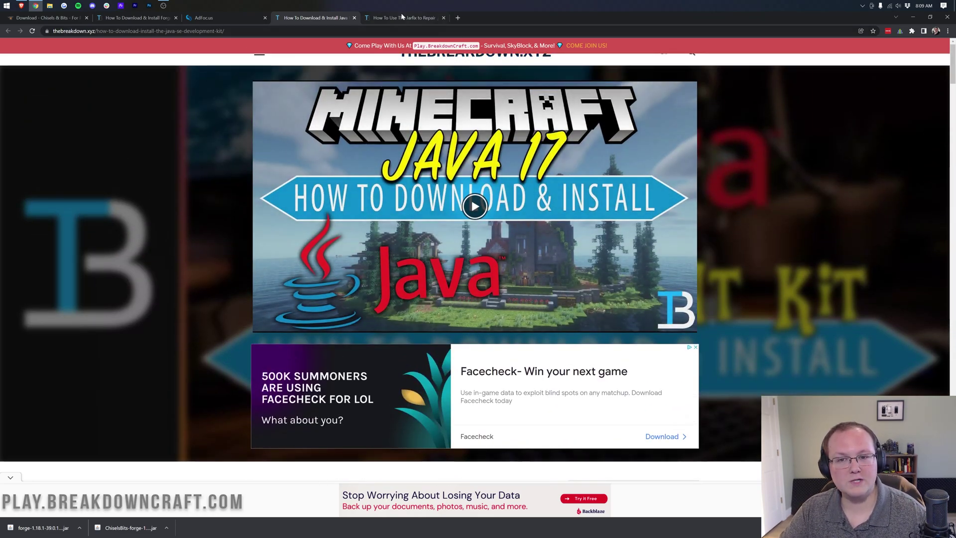
click(401, 18)
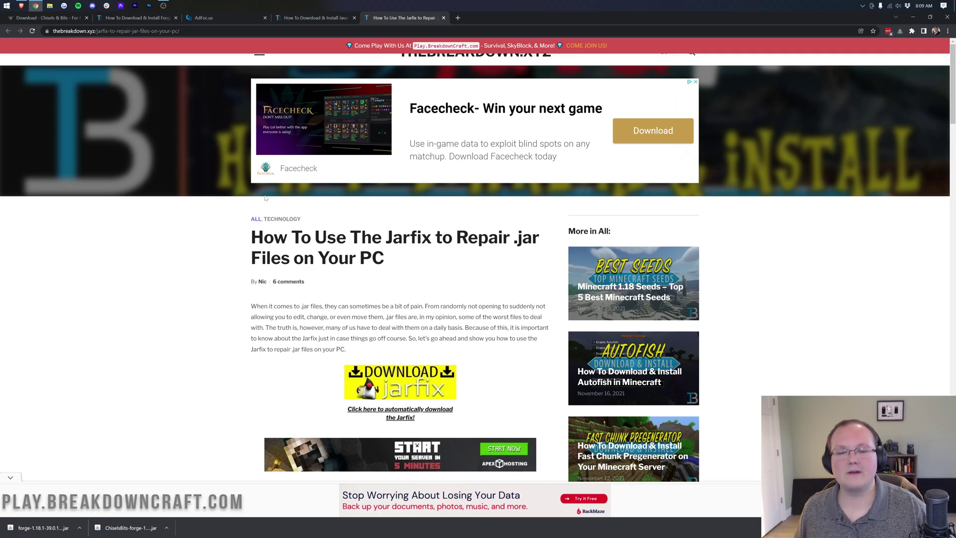
click(912, 18)
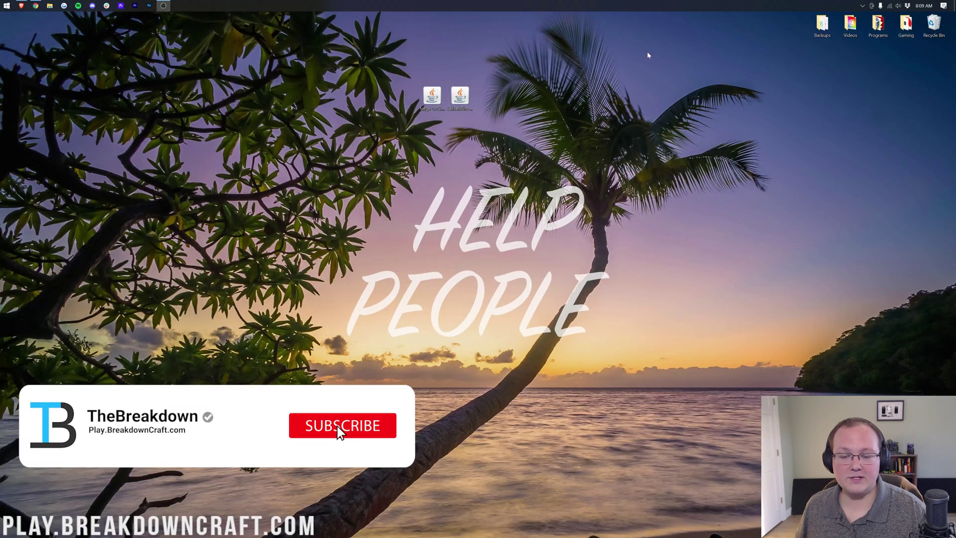
Open the Forge installer with Java(TM) Platform SE binary and install the client for 1.18.1-forge-39.0.10.
right_click(440, 97)
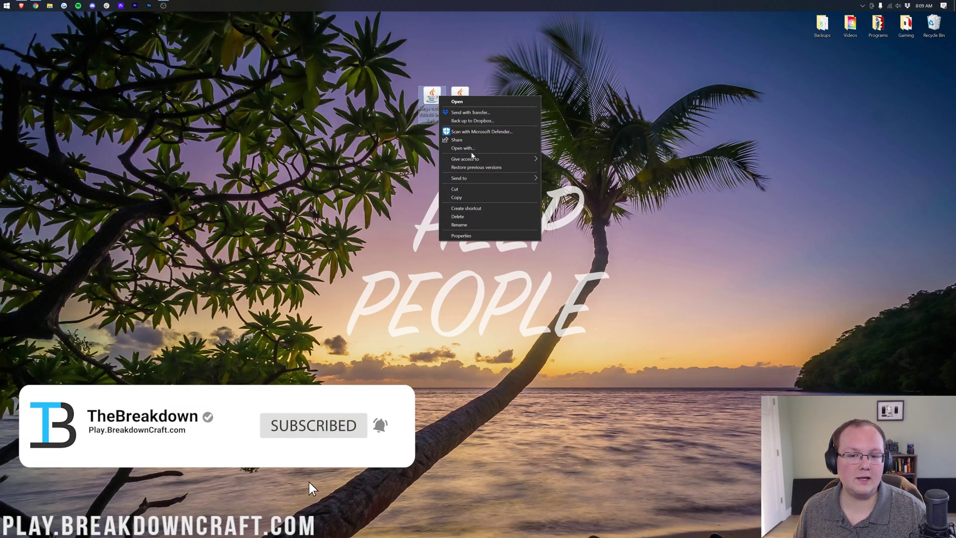
click(470, 148)
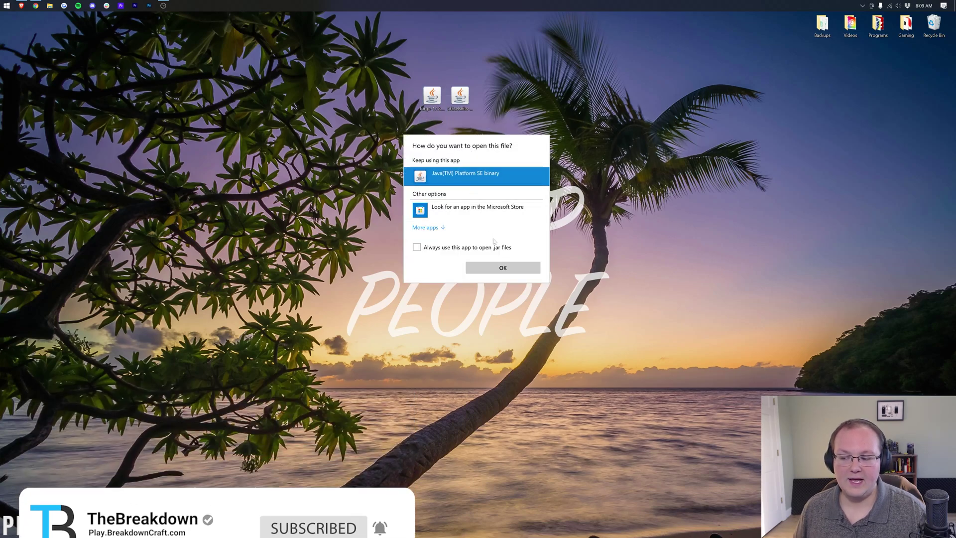
click(502, 268)
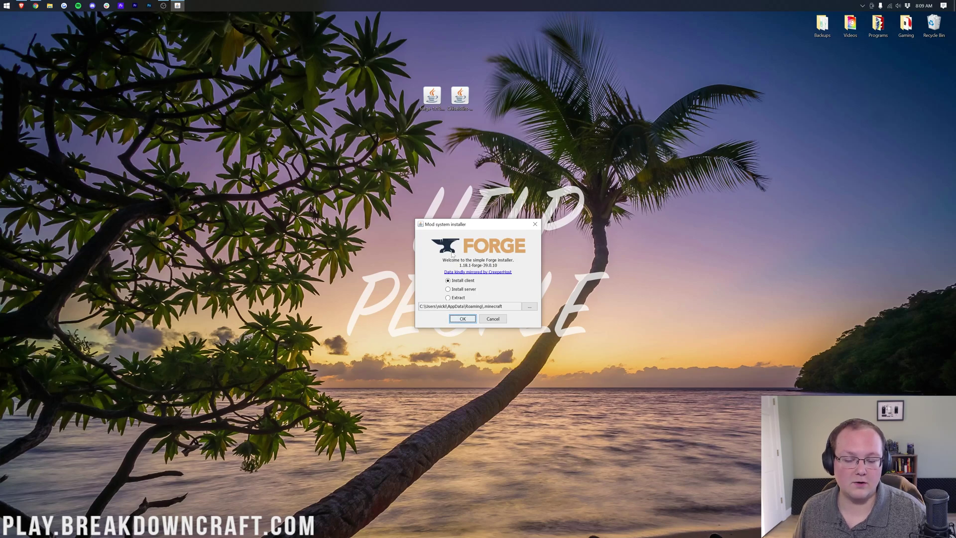
click(457, 282)
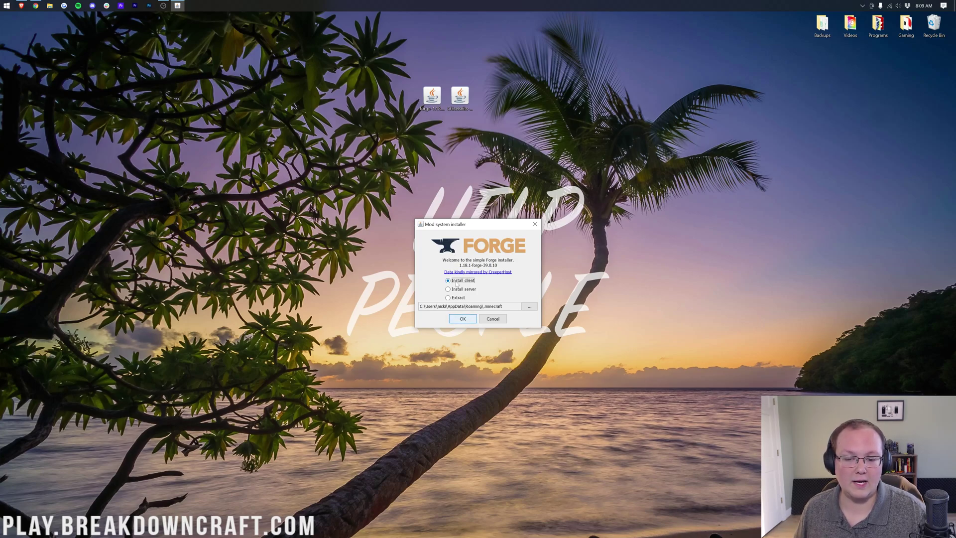
click(463, 318)
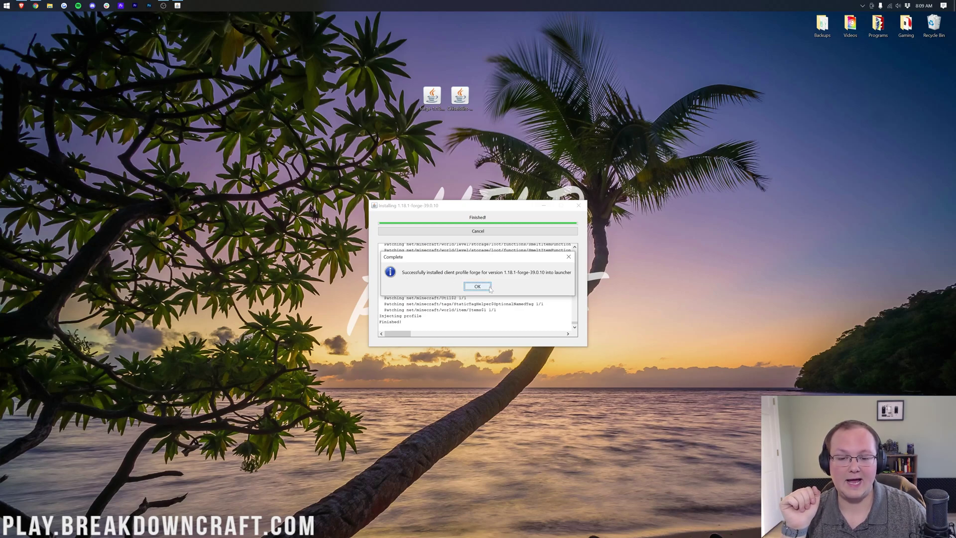
click(477, 287)
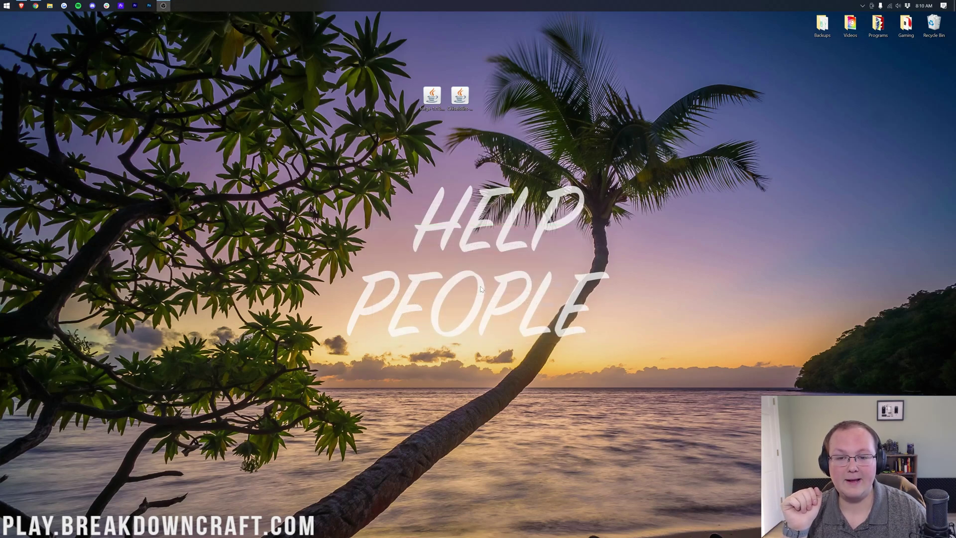
Open the Minecraft Launcher and choose the forge installation, 1.18.1-forge-39.0.10, as the Java Edition version to play.
click(3, 4)
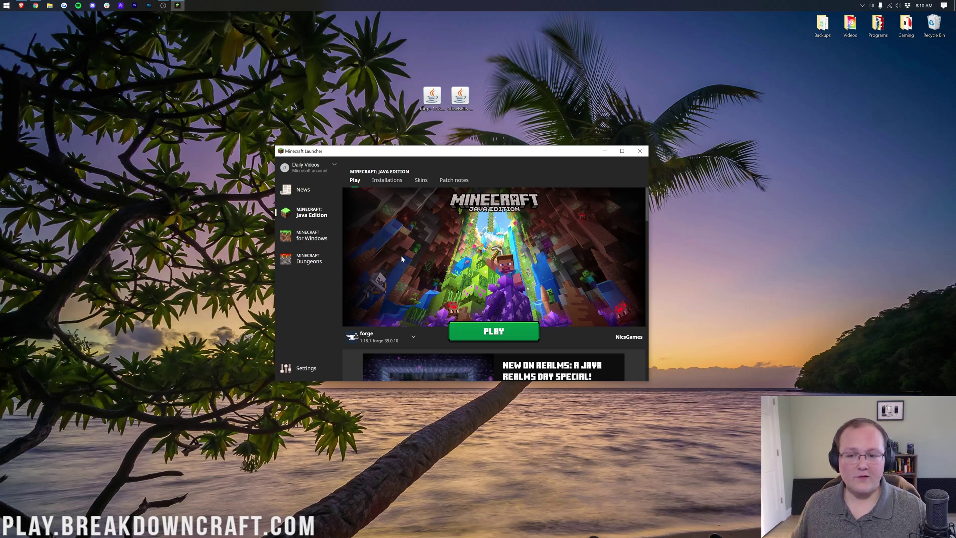
mouse_move(404, 343)
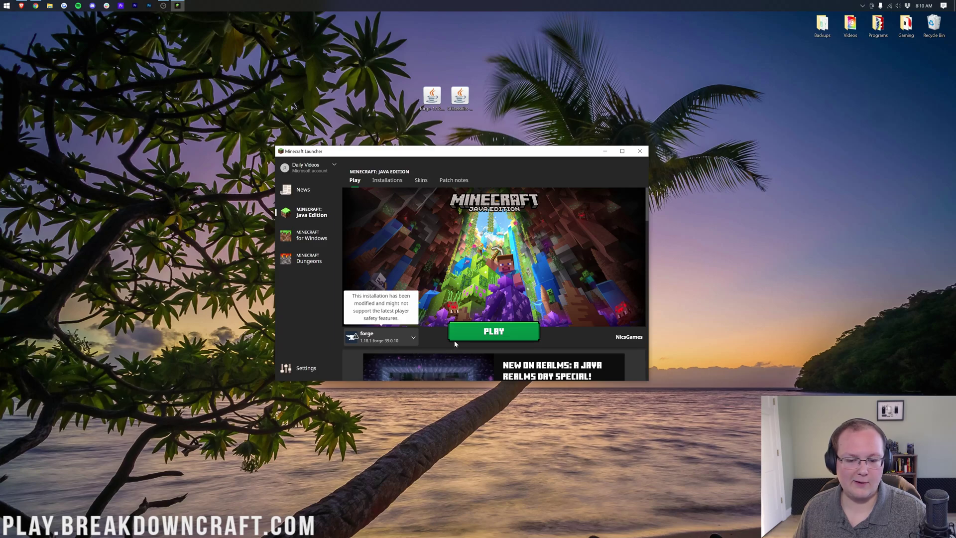
click(492, 331)
click(511, 305)
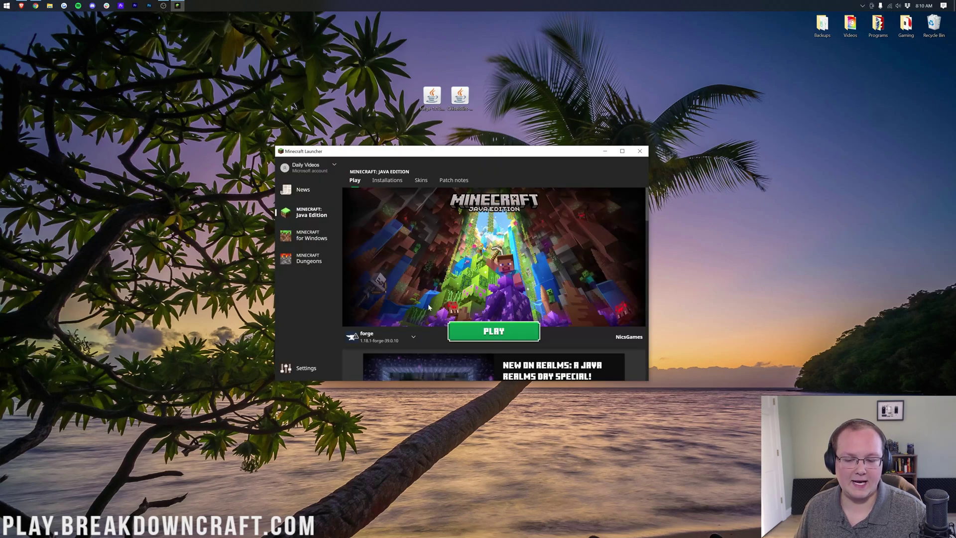
click(413, 340)
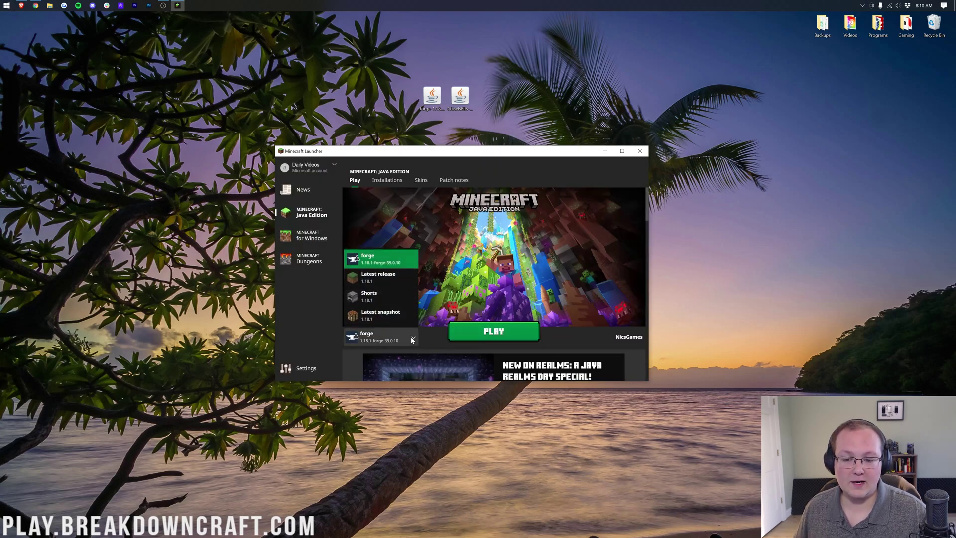
click(386, 243)
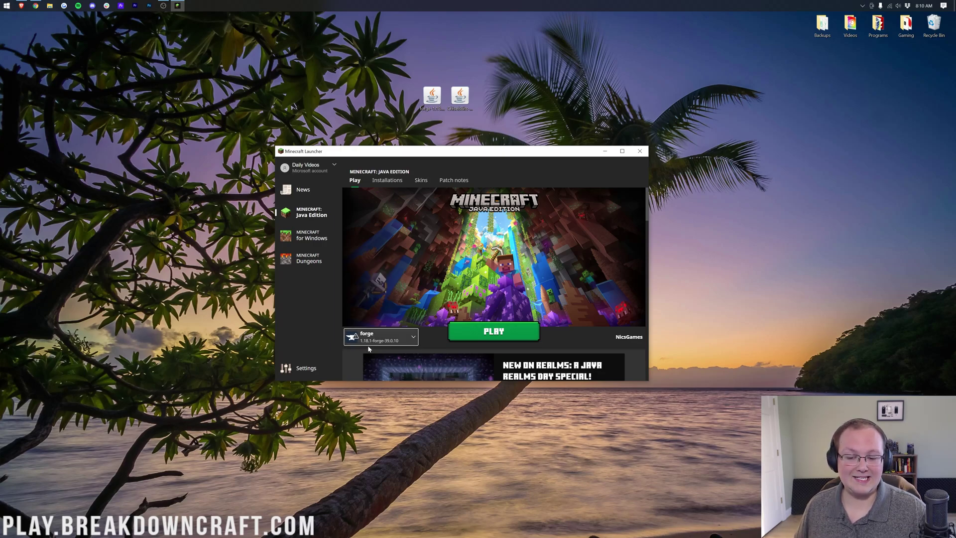
mouse_move(374, 347)
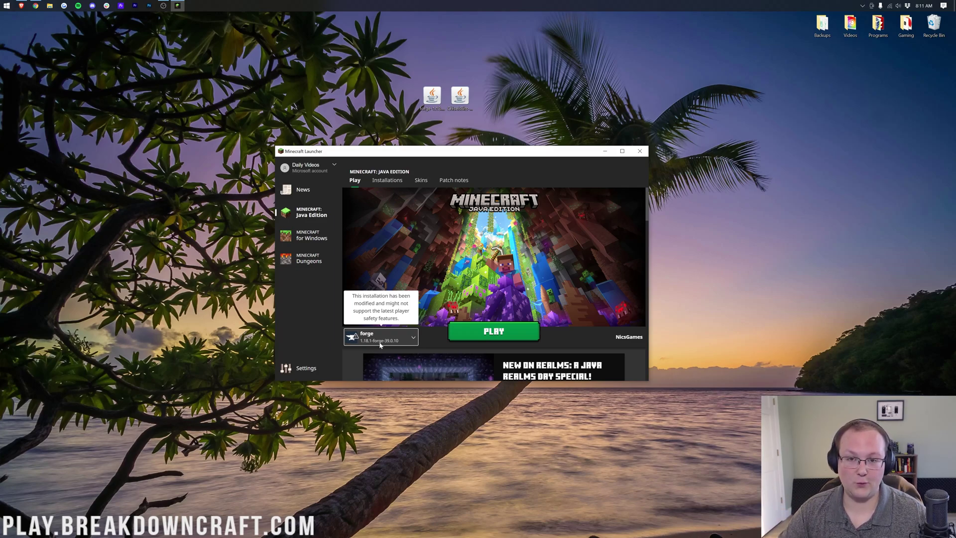
click(391, 332)
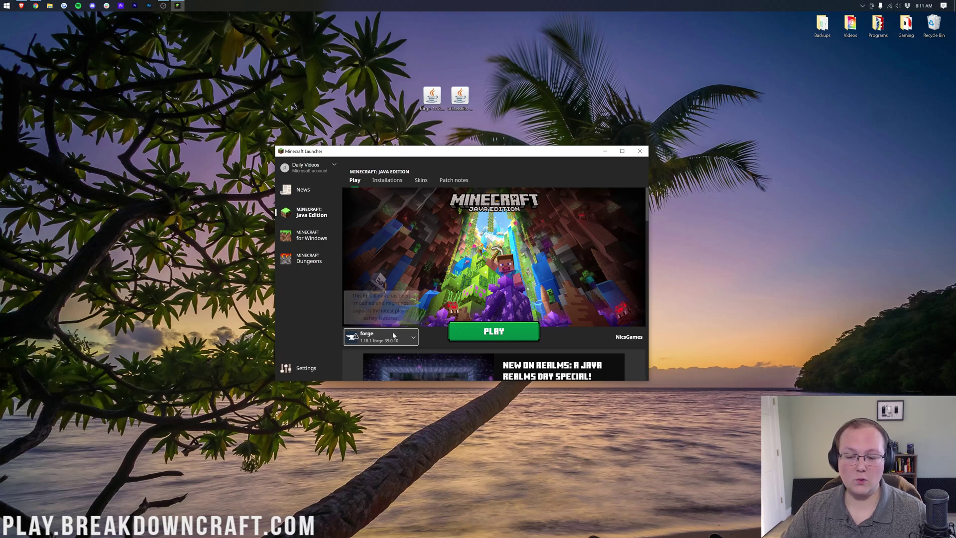
Open the list of Java Edition installations and make sure modded versions are included in it.
click(390, 282)
click(387, 186)
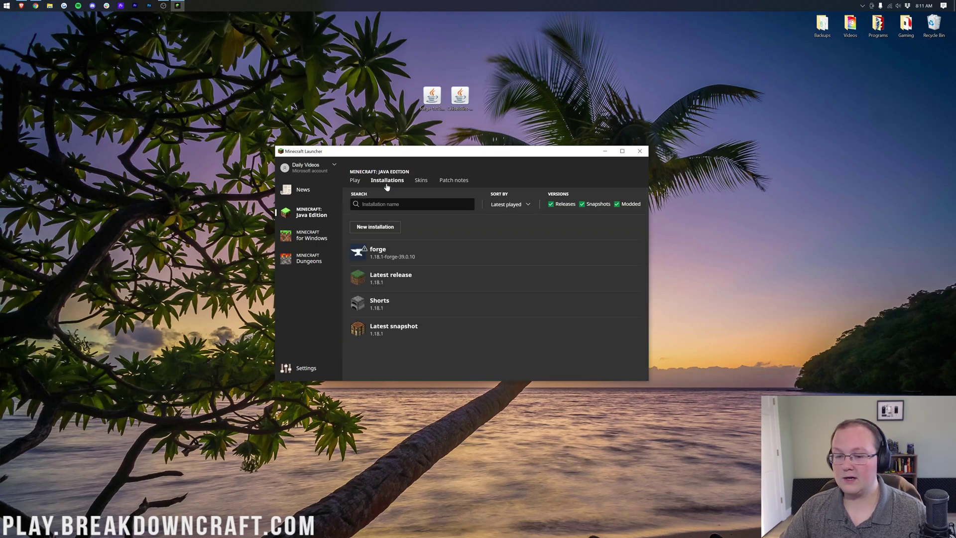
click(618, 205)
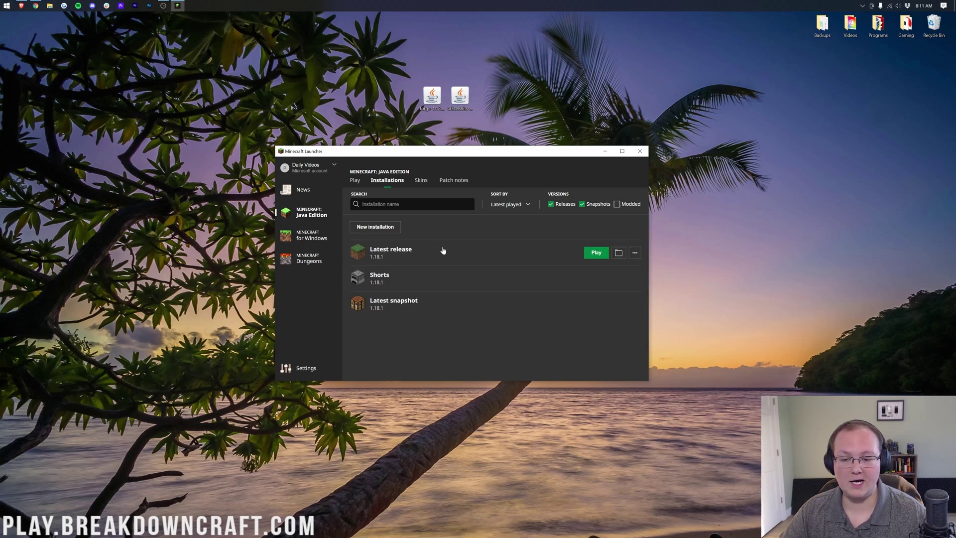
click(617, 205)
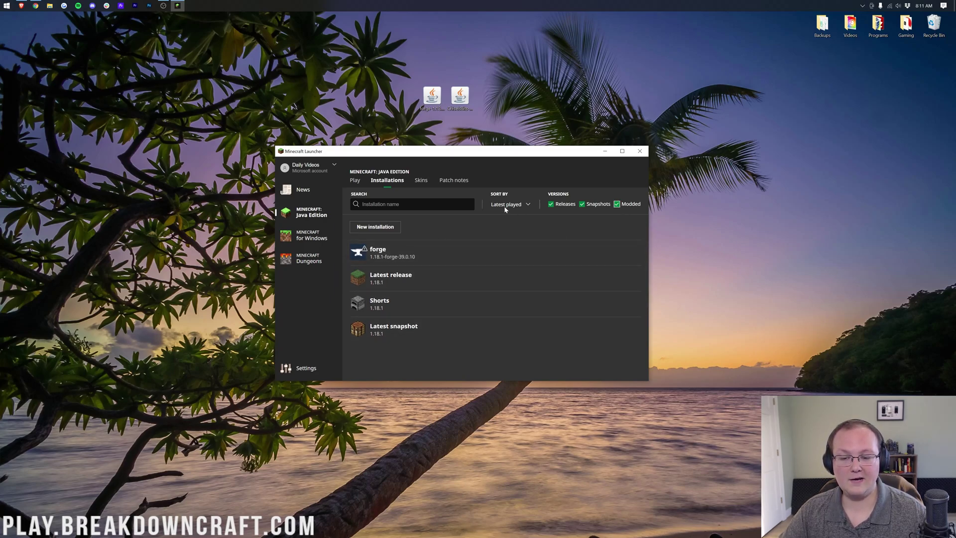
mouse_move(391, 252)
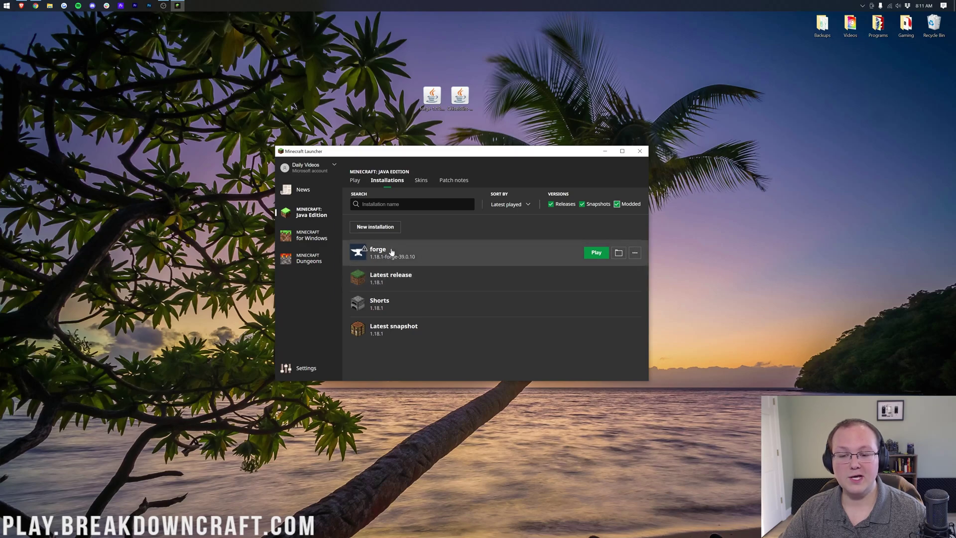
click(596, 252)
click(511, 307)
mouse_move(374, 264)
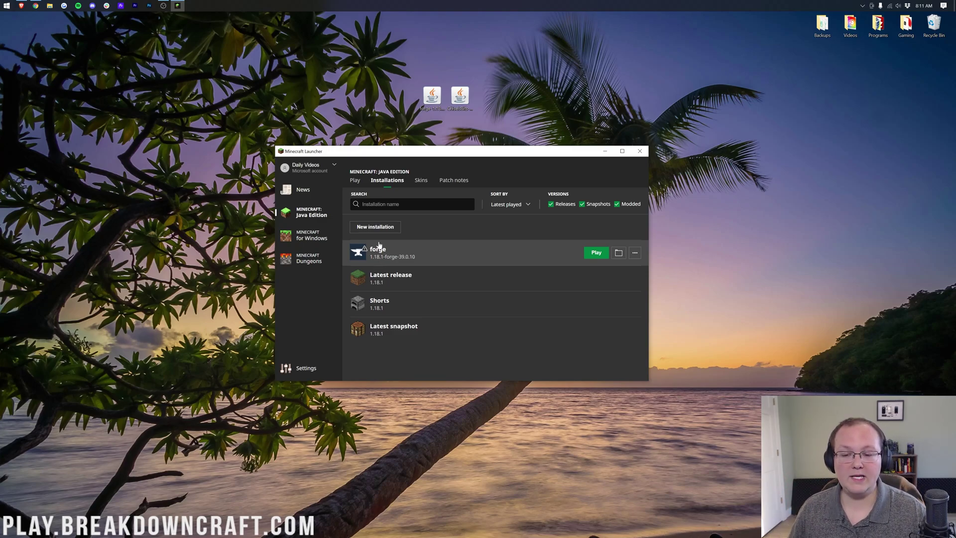
Start a new installation named Play.BreakdownCraft.com and set its version to release 1.18.1-forge-39.0.10.
click(375, 226)
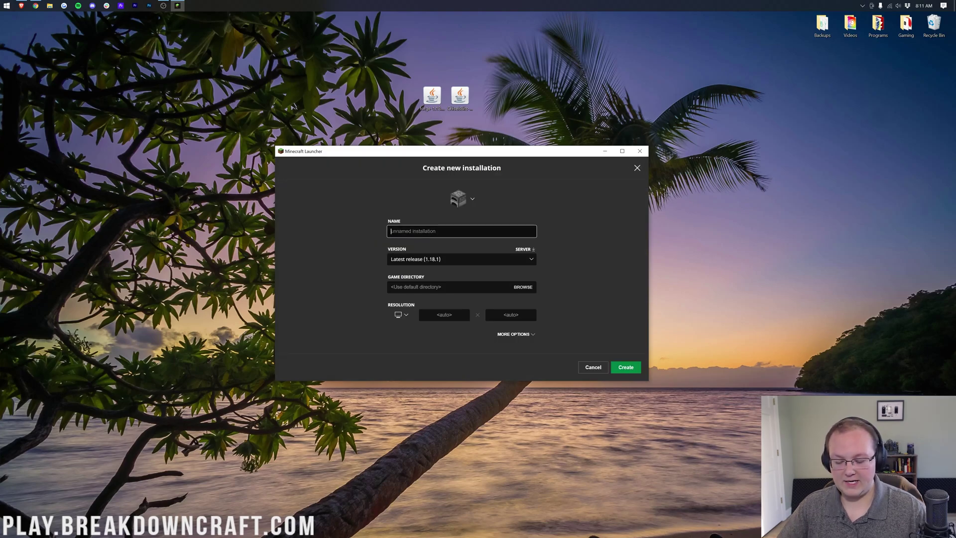
text(Play.Br)
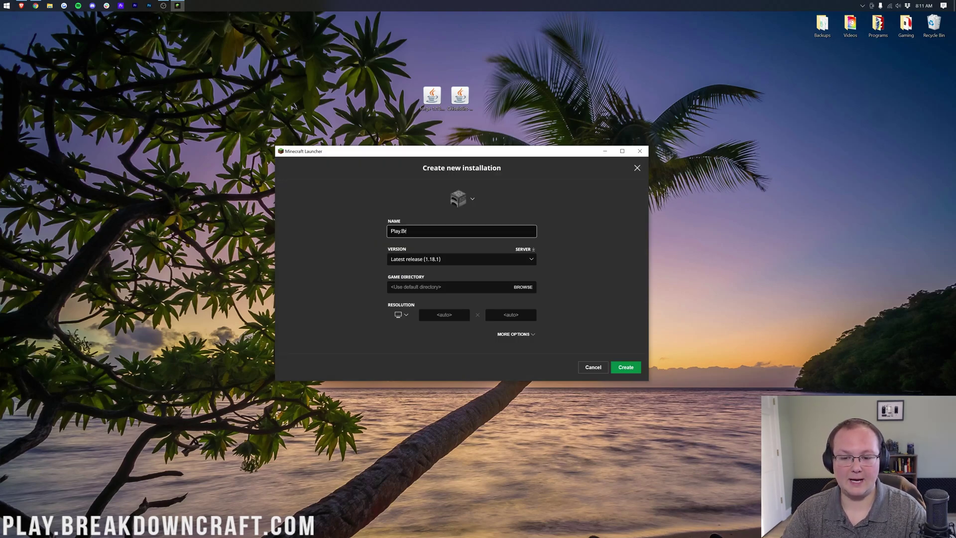
text(eakdownCraft.com)
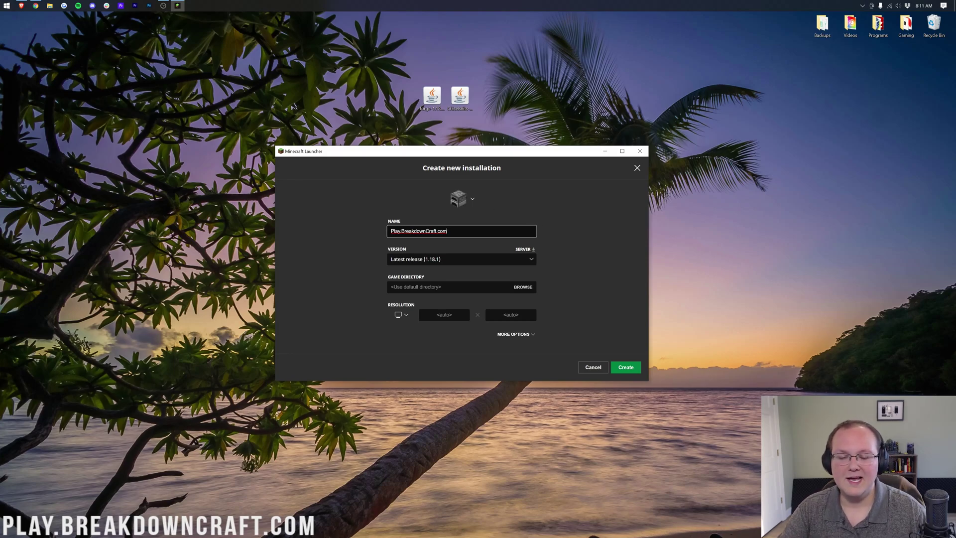
click(419, 258)
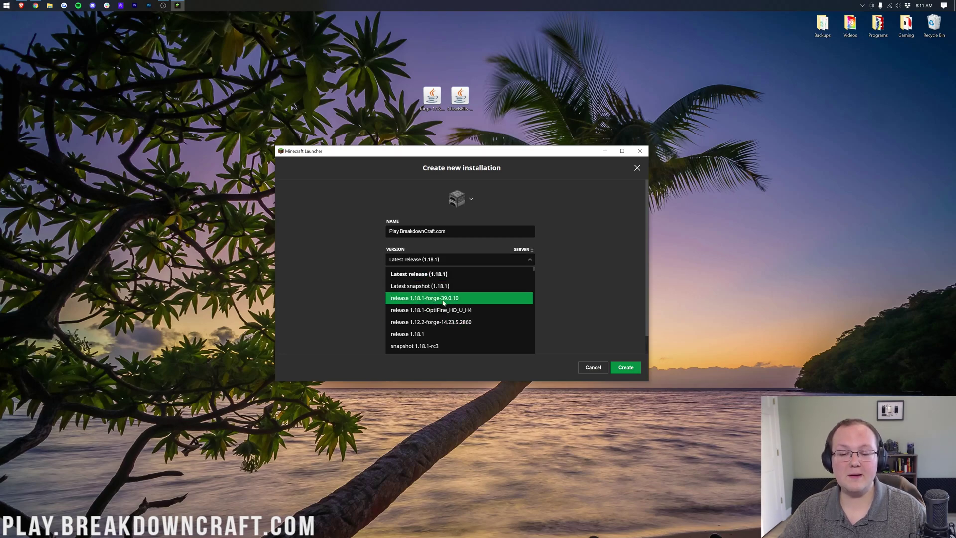
scroll(443, 303, down, 20)
scroll(446, 310, up, 20)
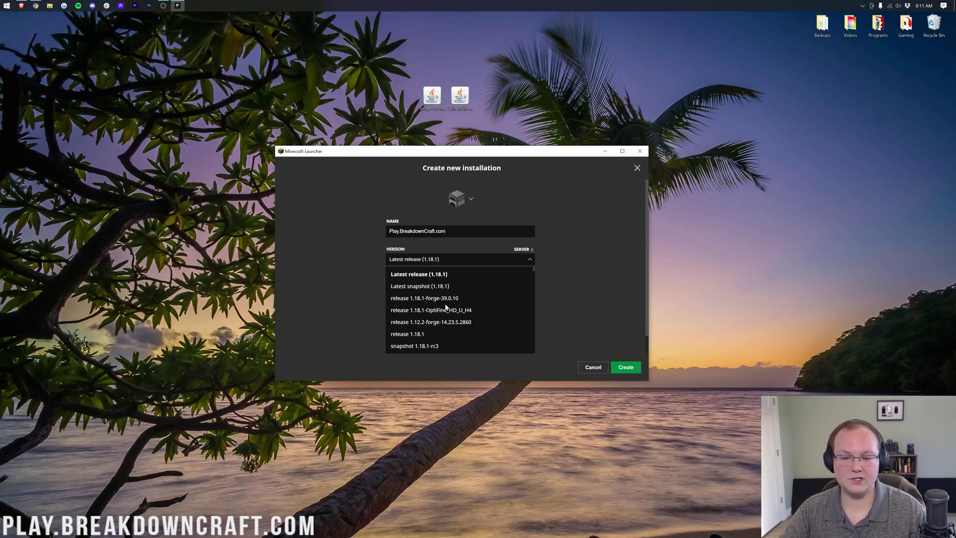
click(440, 298)
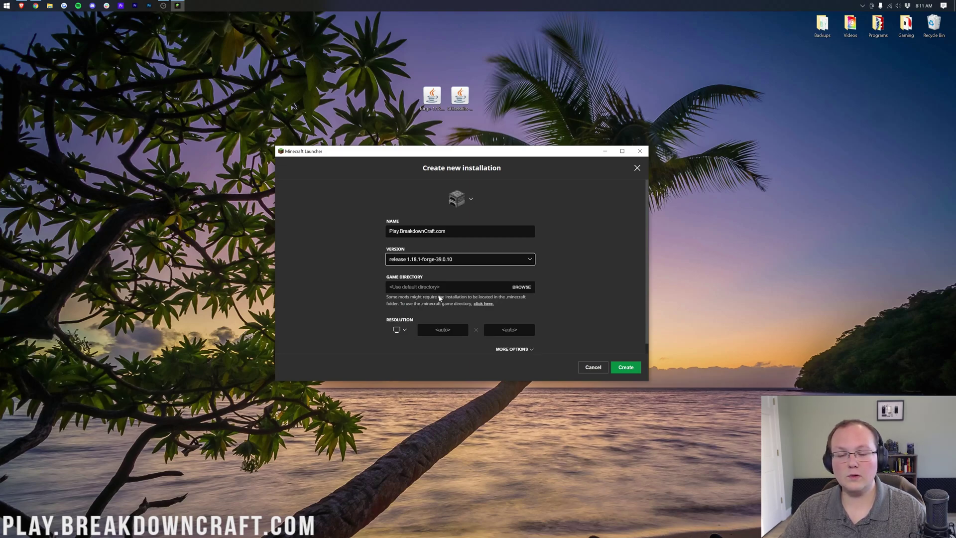
Set the new installation's resolution to 1920x1080 and create the installation.
click(401, 329)
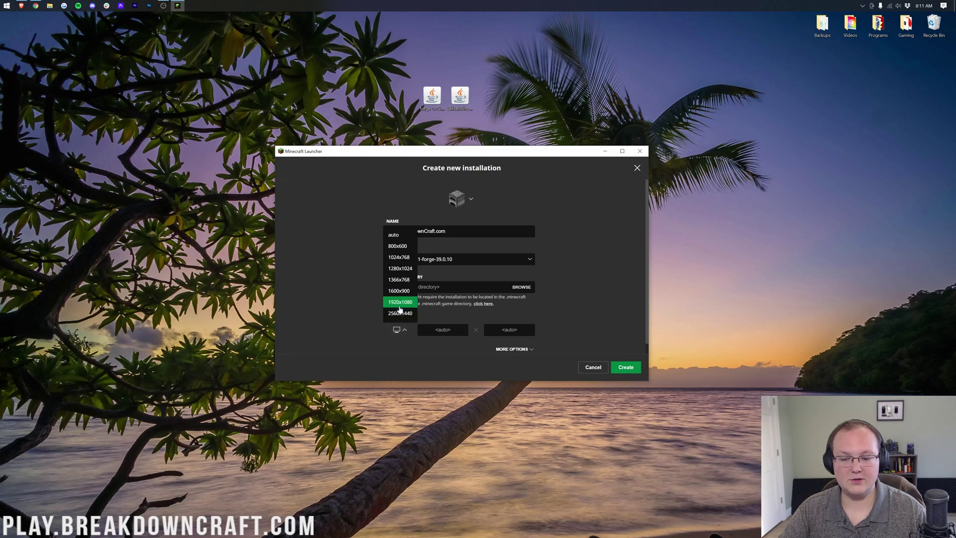
click(400, 306)
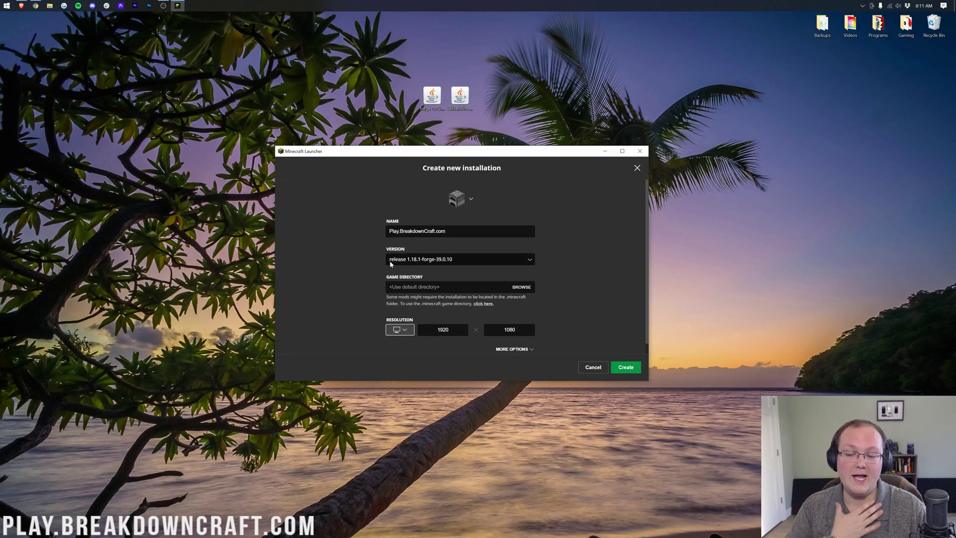
click(417, 262)
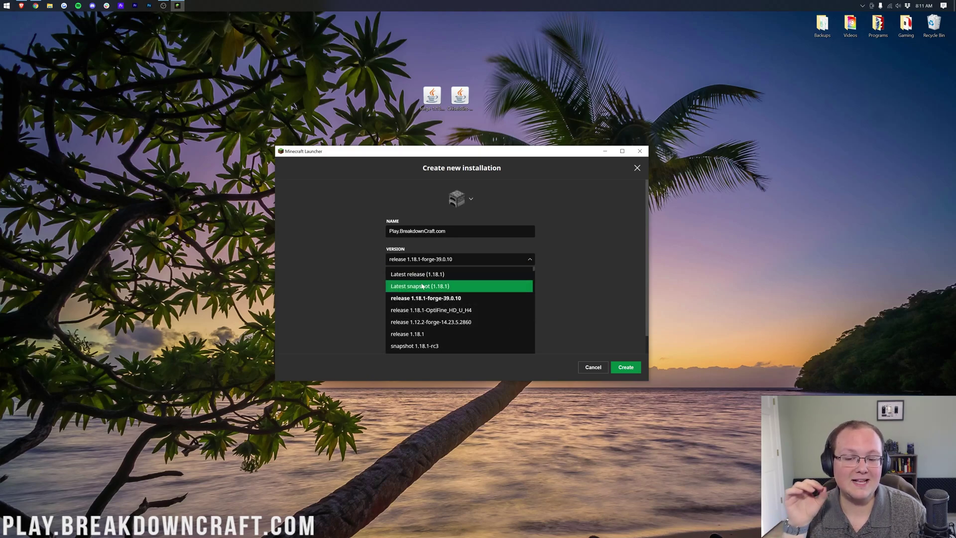
click(350, 264)
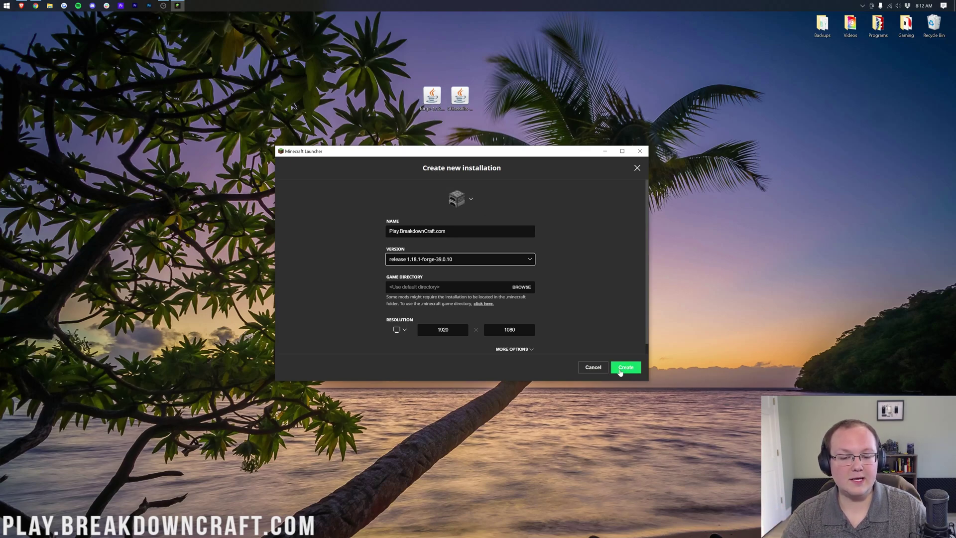
click(624, 367)
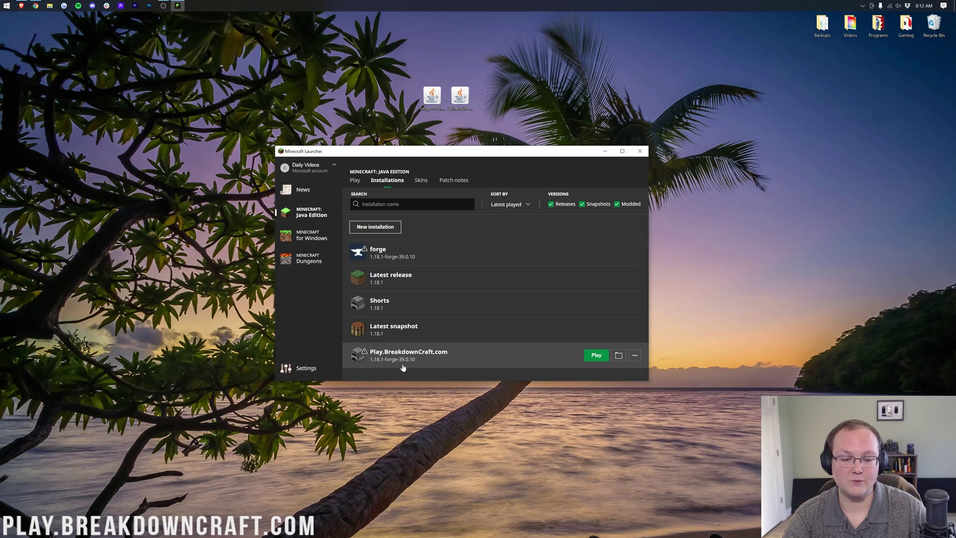
Launch the Play.BreakdownCraft.com installation, accepting the modded-version warning, and check the game's mod list.
click(604, 355)
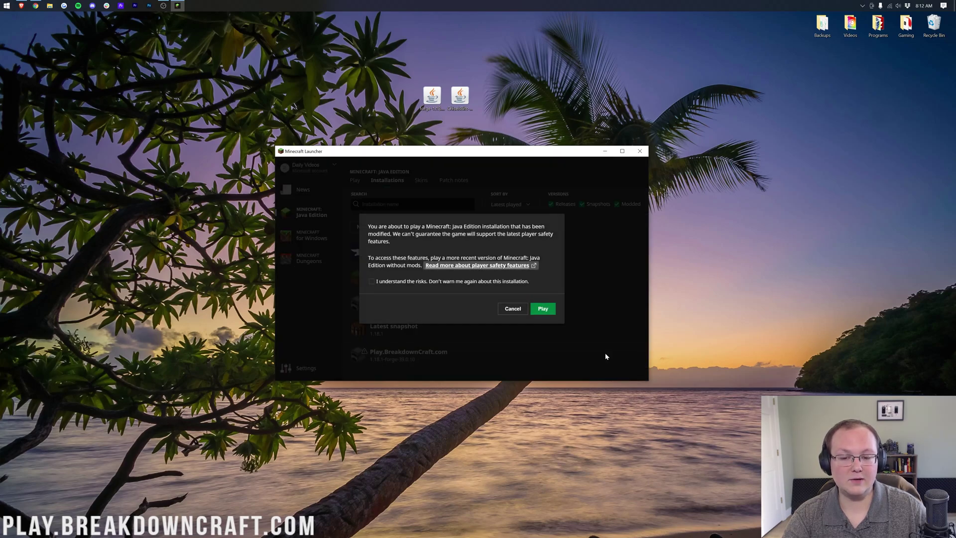
click(551, 309)
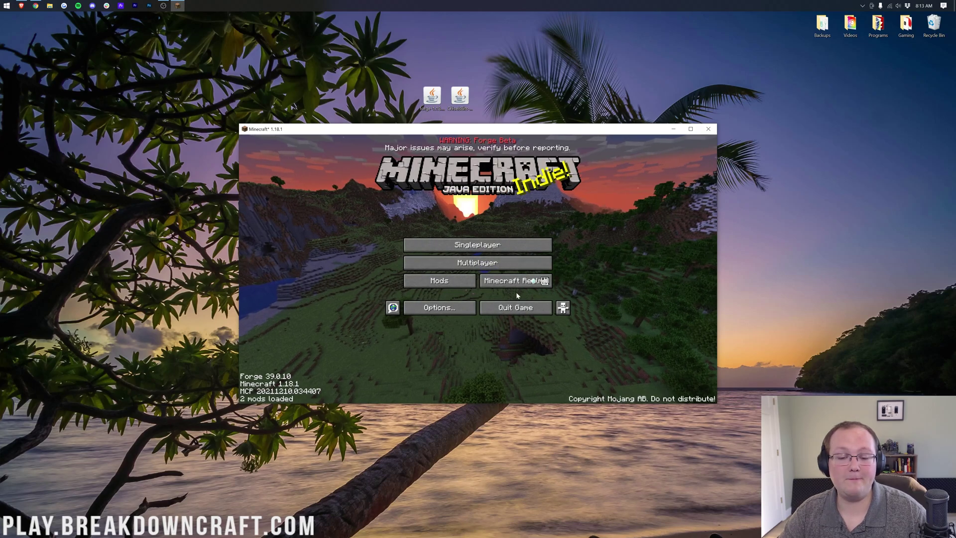
click(440, 286)
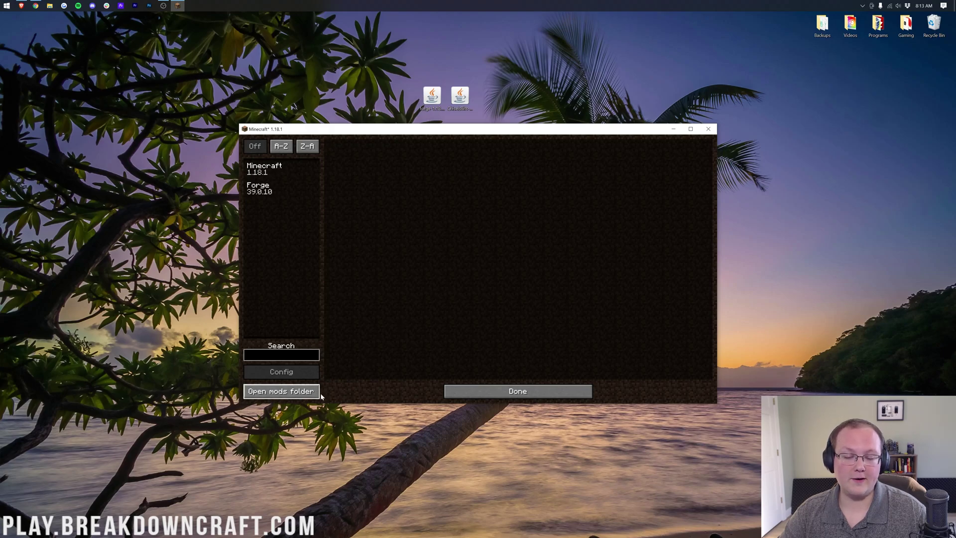
click(517, 391)
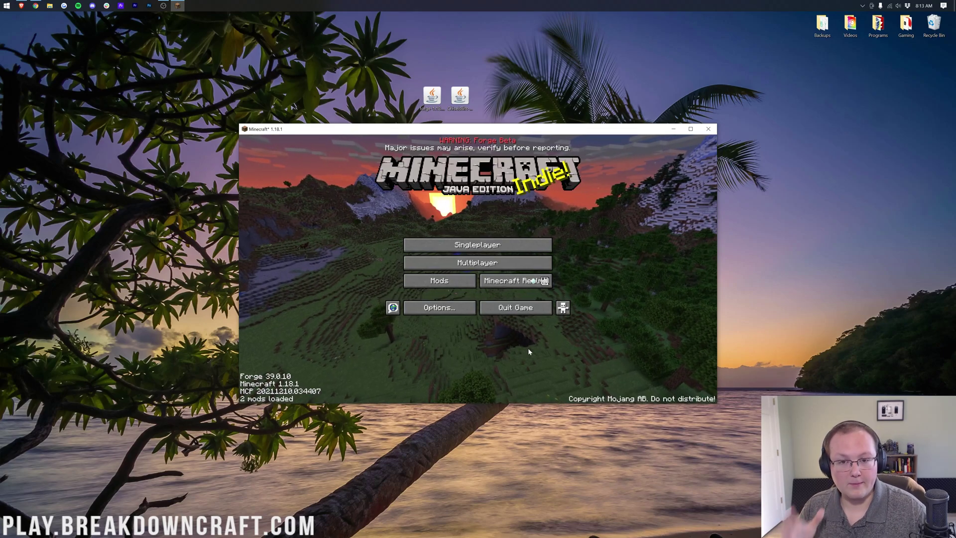
Open the mods folder from the game's mod list and move the Chisels & Bits jar from the desktop into it.
click(441, 282)
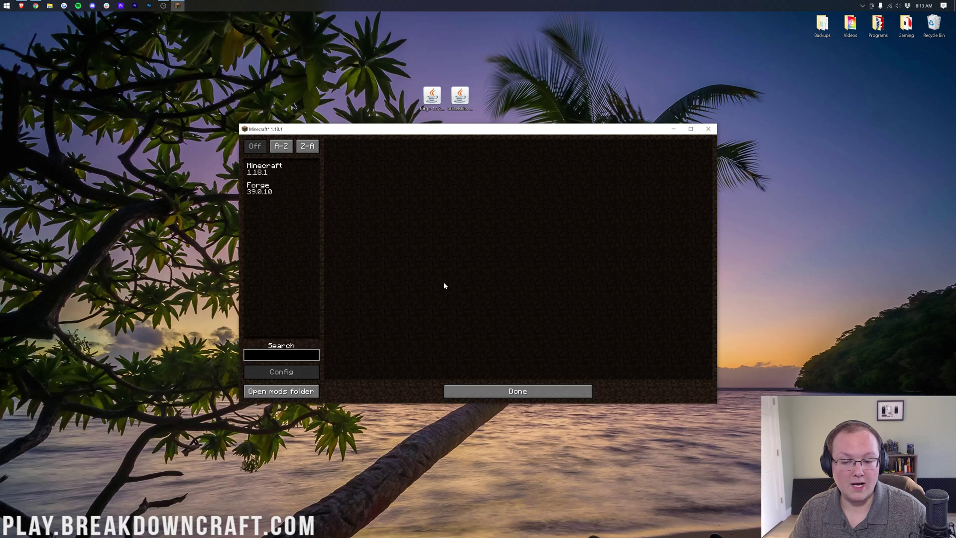
click(278, 391)
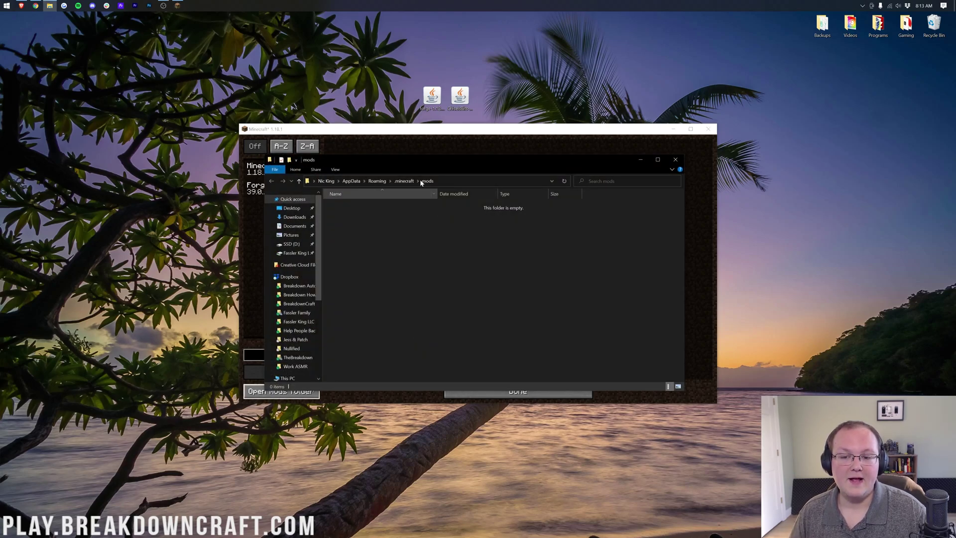
drag(414, 160, 415, 138)
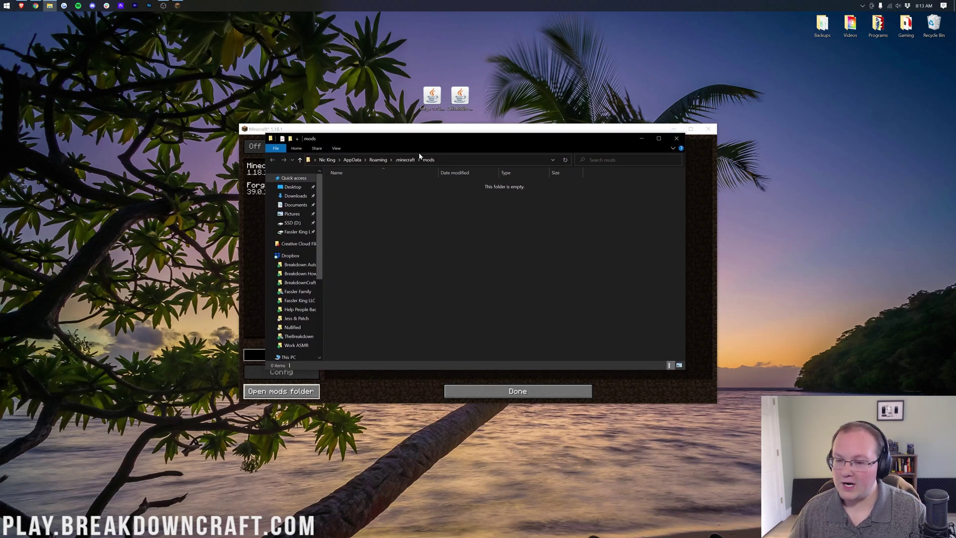
drag(459, 95, 427, 239)
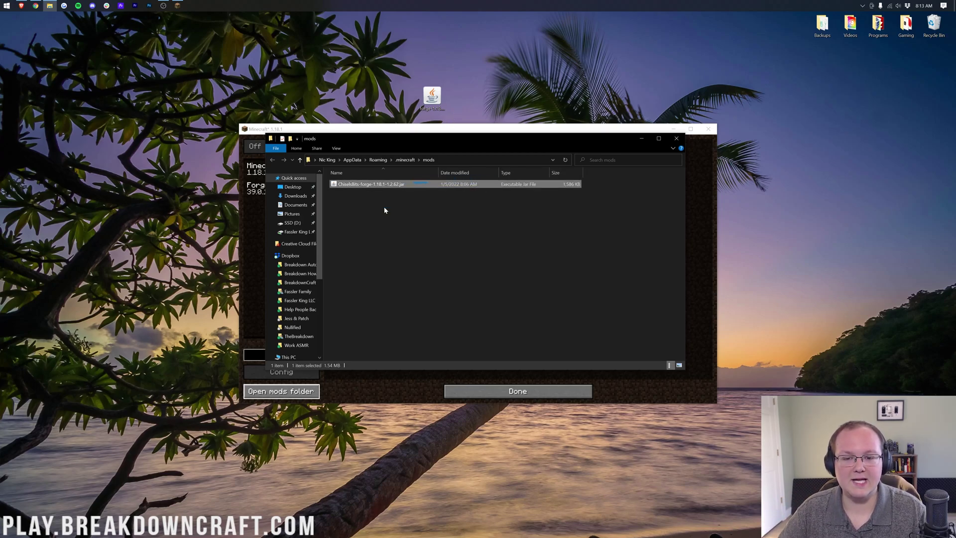
Move the Chisels & Bits jar from the mods folder back to the desktop and undo that move.
drag(355, 191, 459, 102)
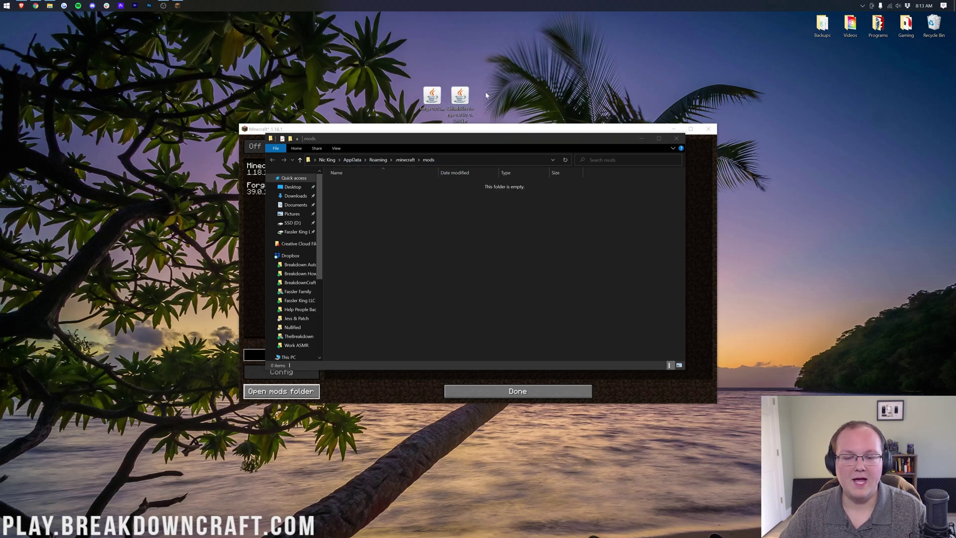
click(463, 228)
key(ctrl+z)
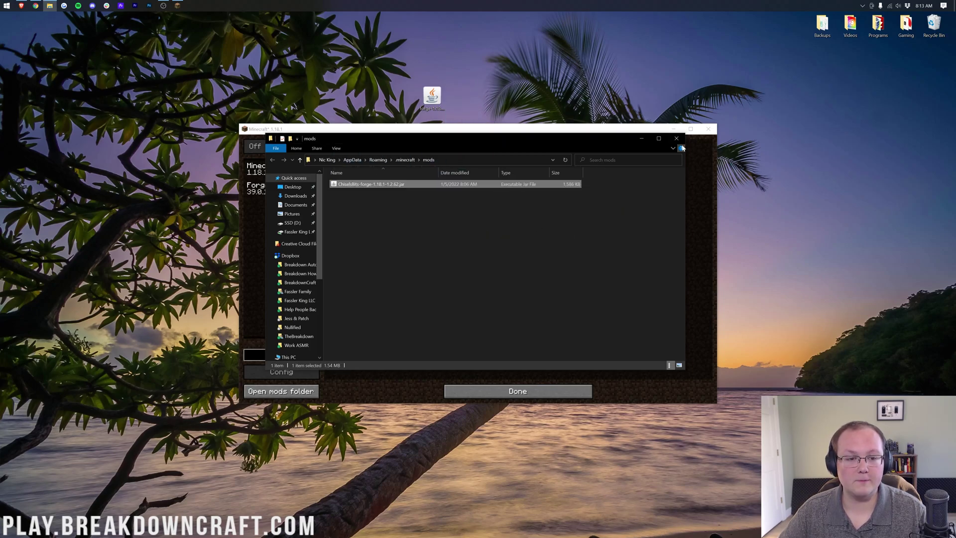
Close the mods folder and the game, and restart Minecraft from the launcher with the Play.BreakdownCraft.com installation.
click(675, 139)
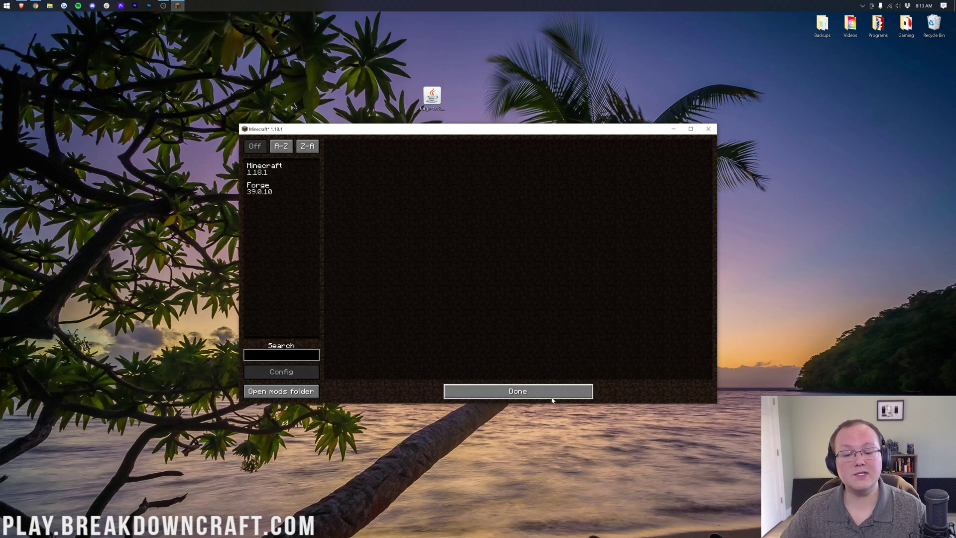
click(577, 391)
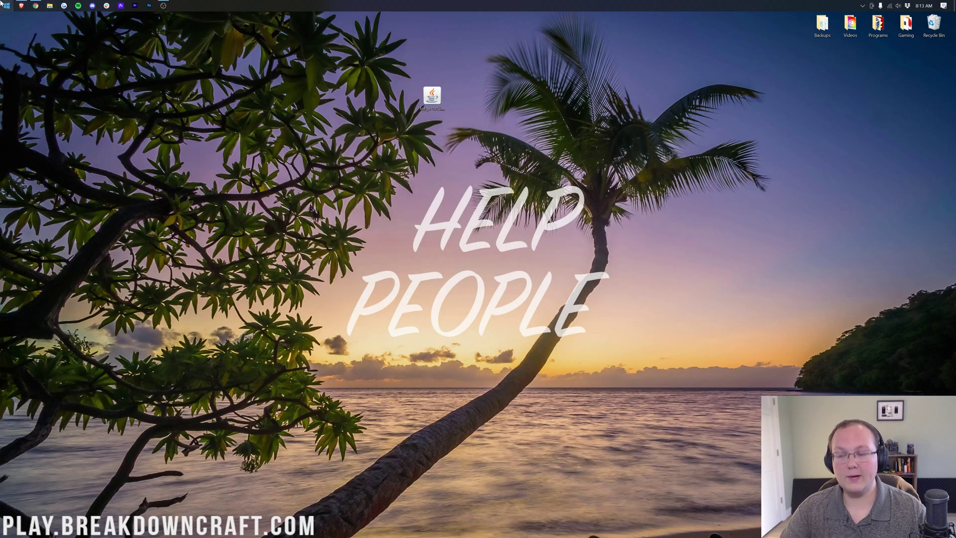
click(3, 4)
text(minecraft)
key(Return)
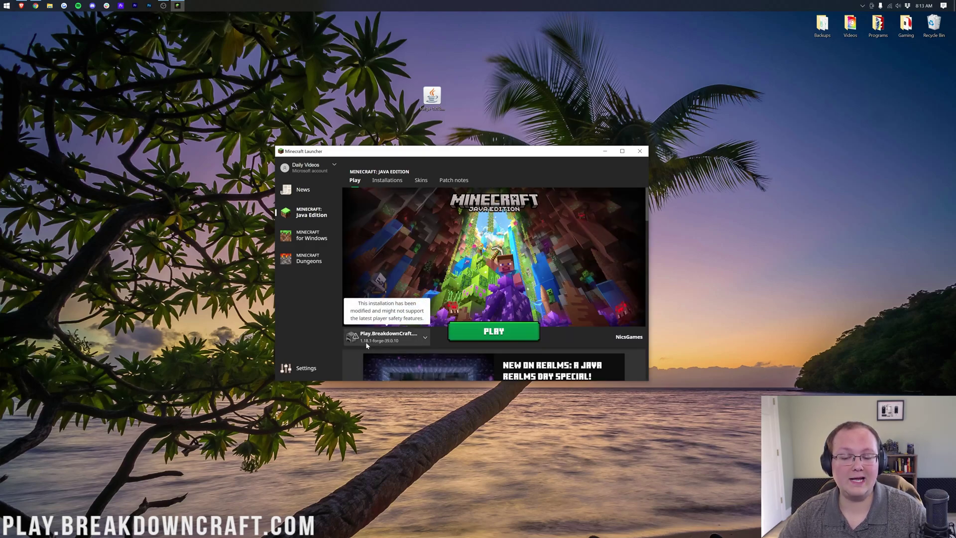
click(467, 331)
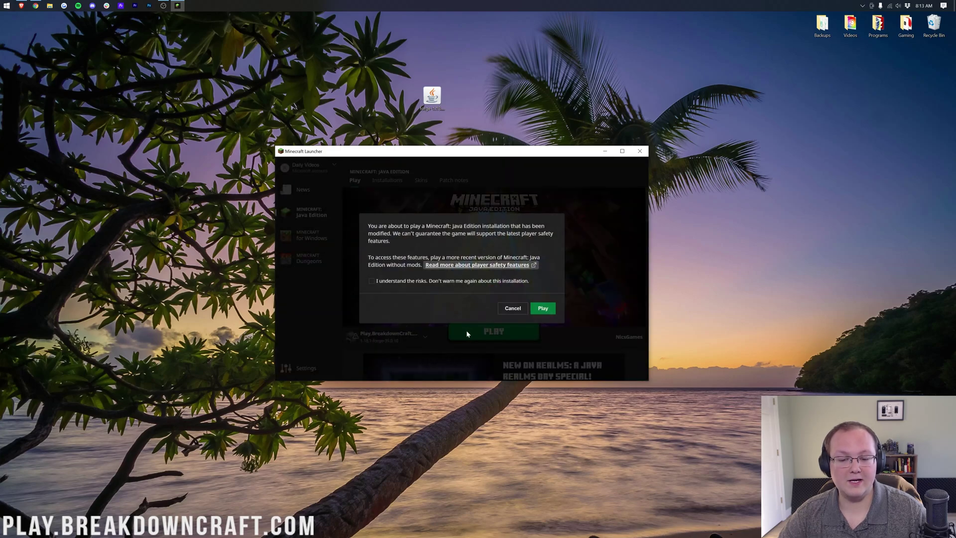
click(541, 308)
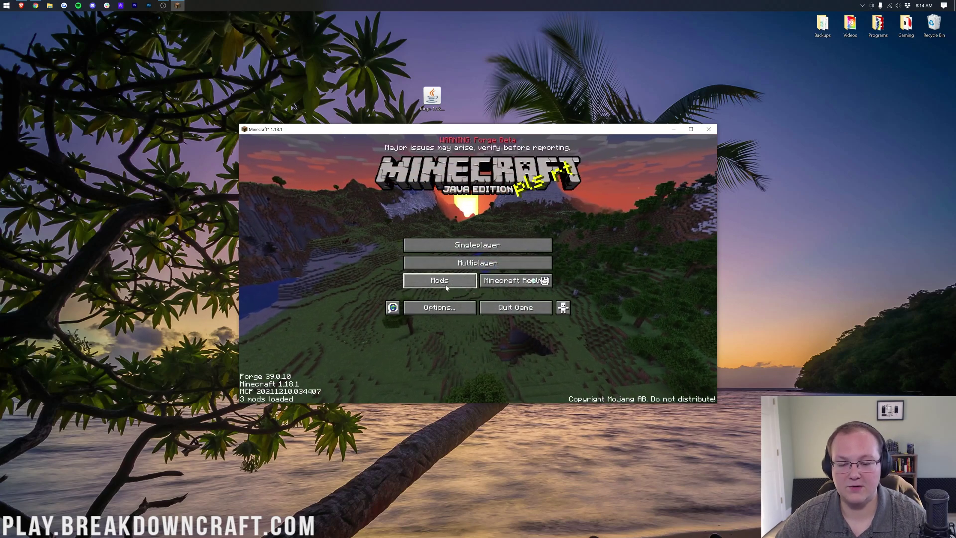
Check the details of Chisels & bits in the game's mod list and return to the title screen.
click(443, 286)
click(275, 214)
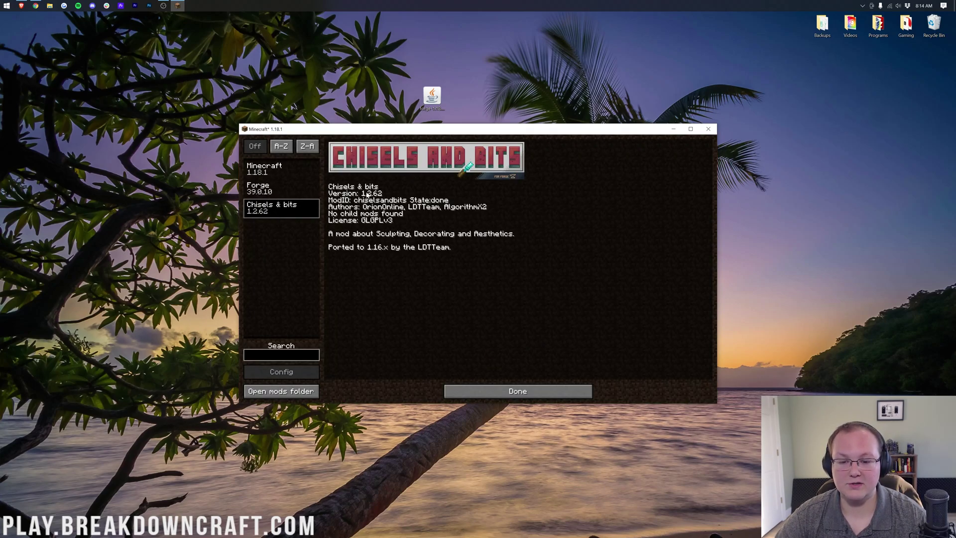
click(517, 391)
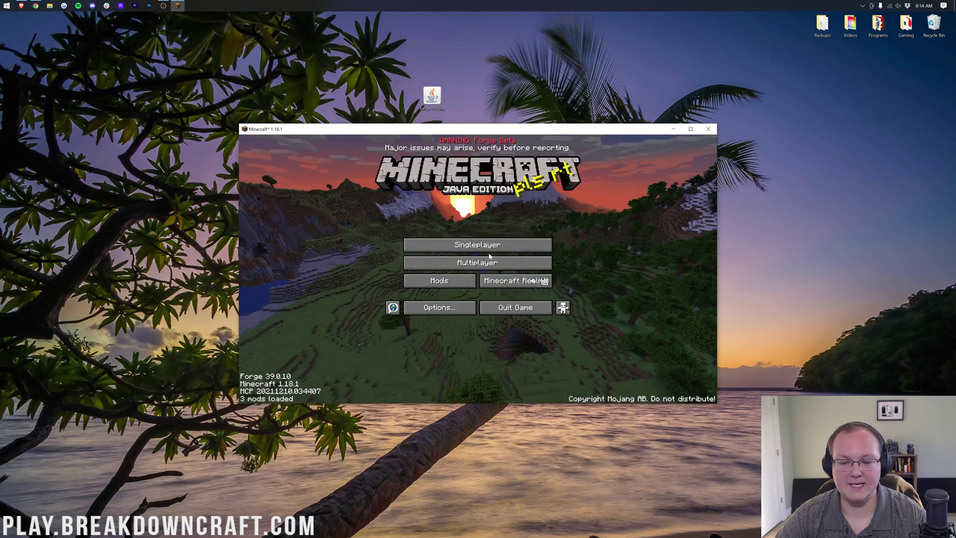
Create a new single-player world named Chisels & Bits in Creative game mode.
click(480, 246)
click(537, 371)
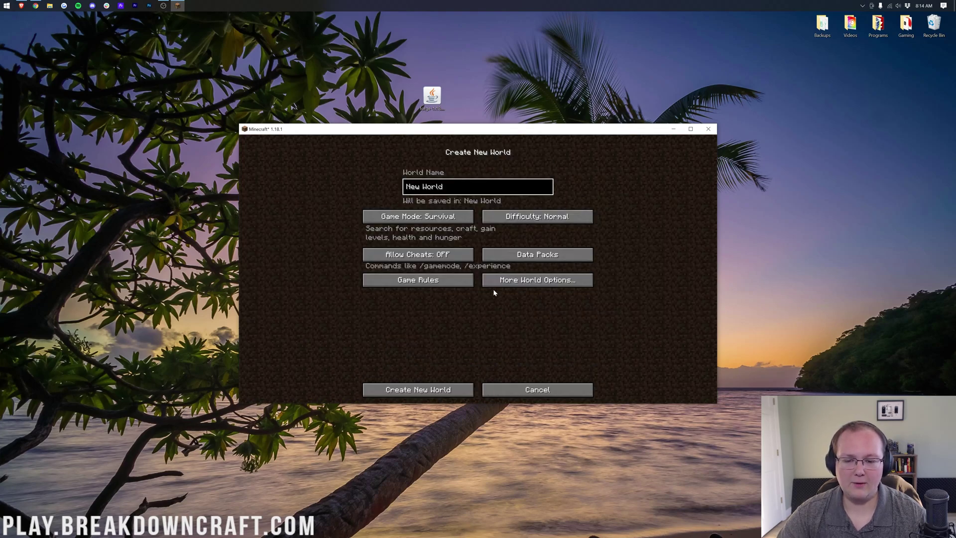
key(ctrl+a)
text(Chisel)
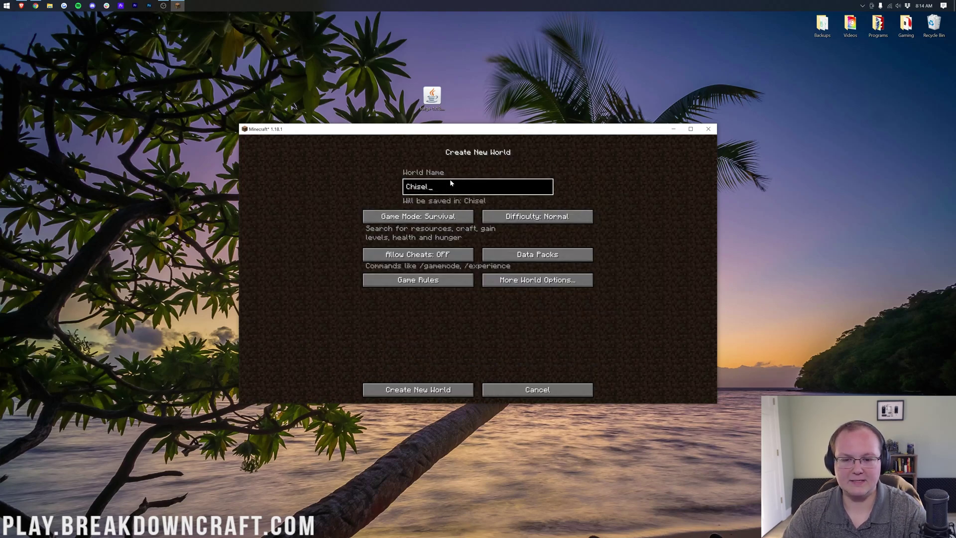
text(s & Bits)
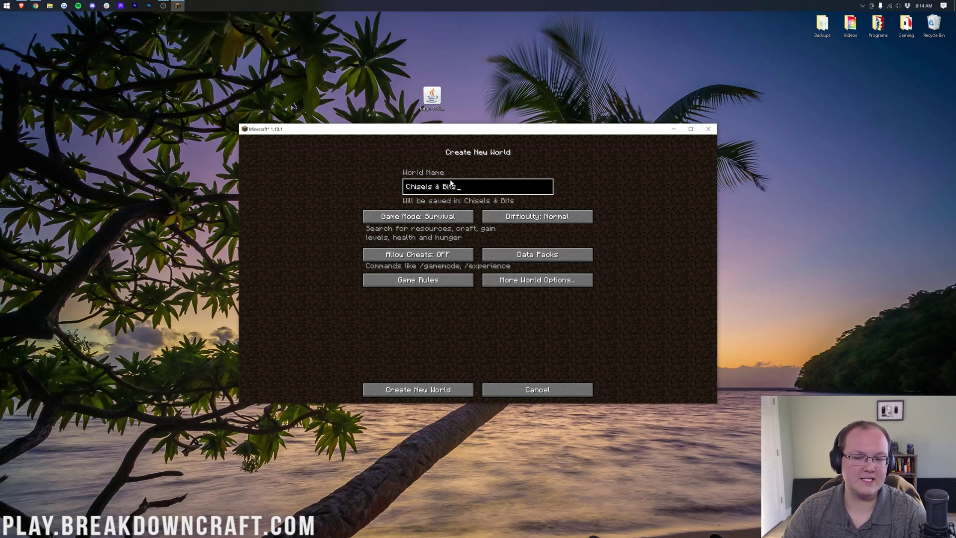
click(428, 216)
click(428, 217)
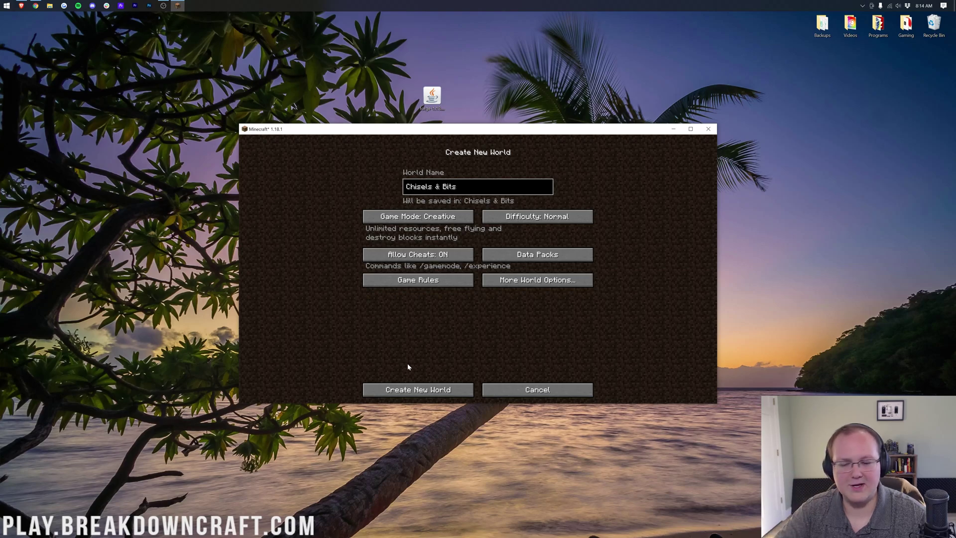
click(418, 391)
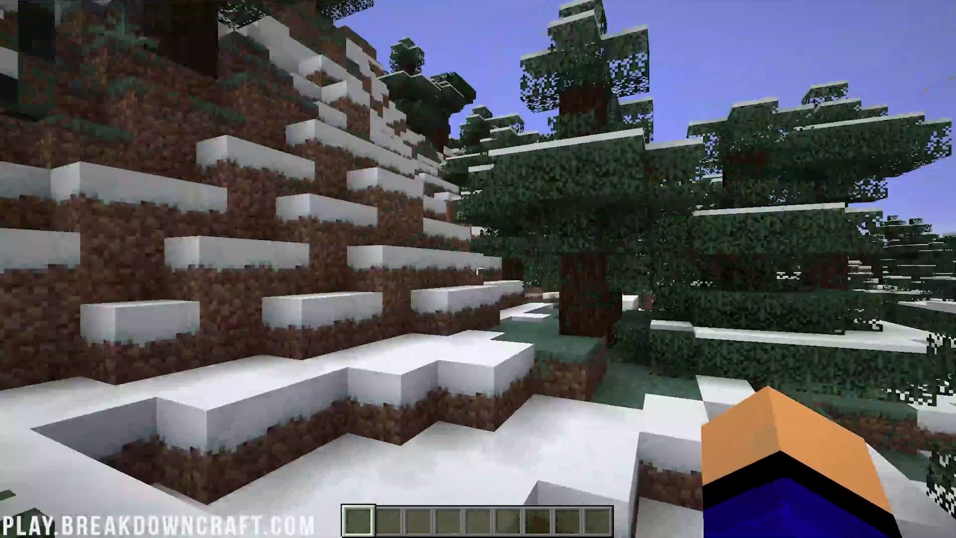
Walk through the snowy forest and look through the Chisels & Bits item categories in the creative inventory, including the Clipboard.
key(w)
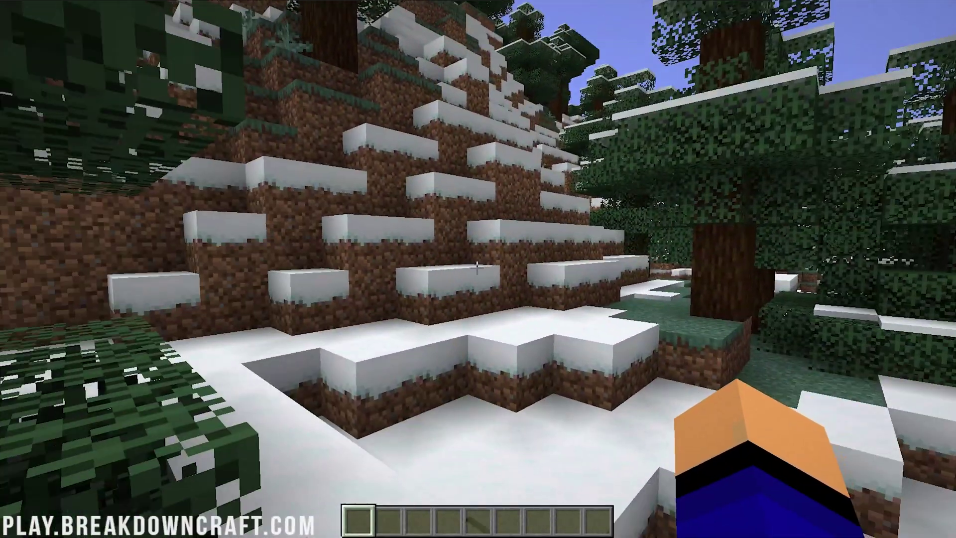
key(w)
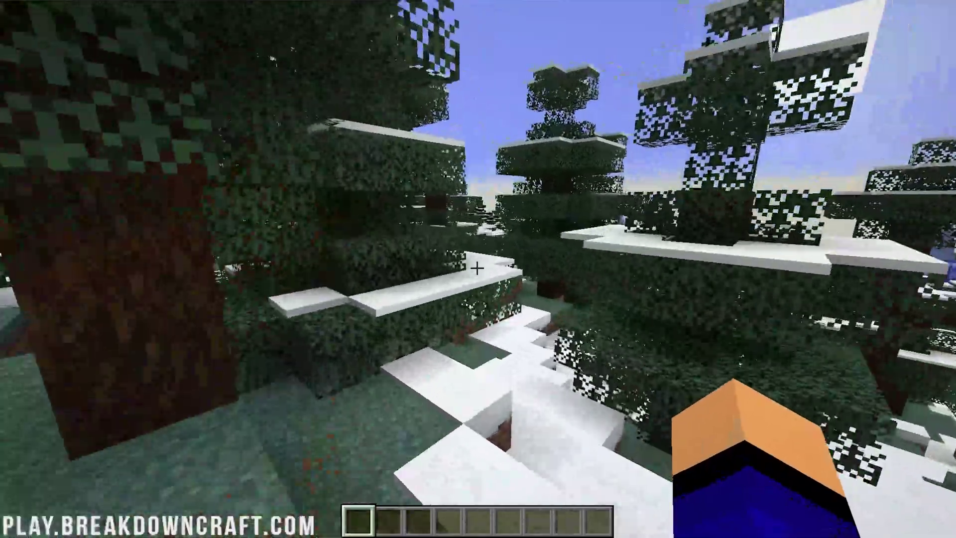
key(w)
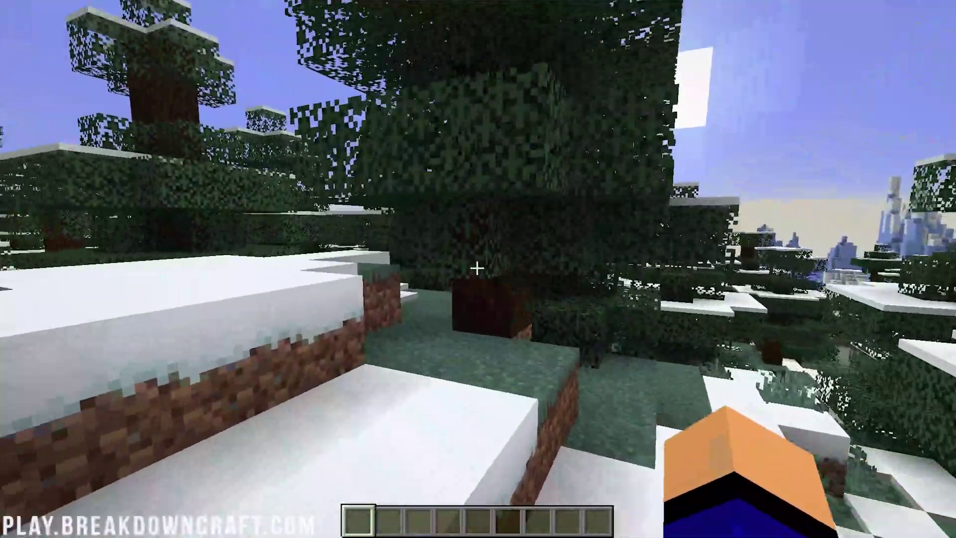
key(e)
click(607, 106)
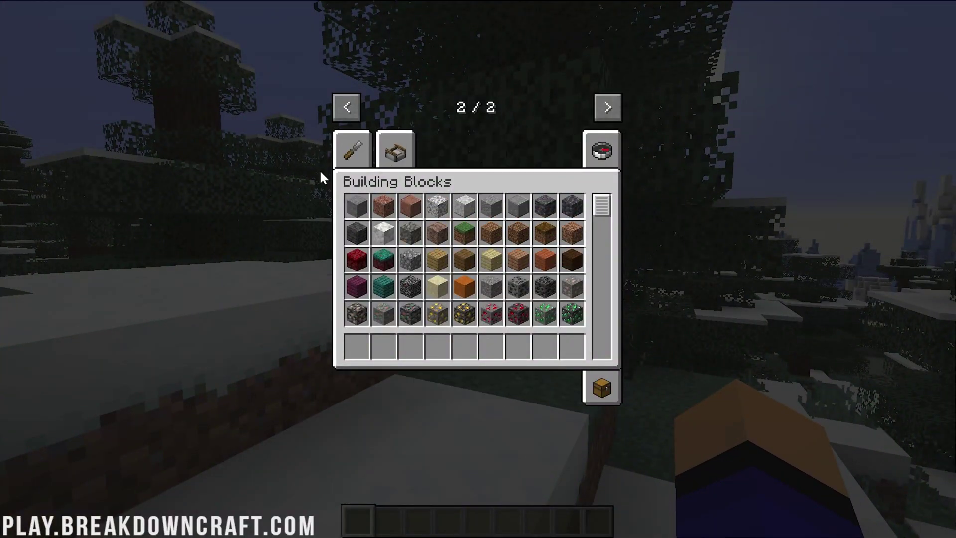
click(354, 150)
click(393, 152)
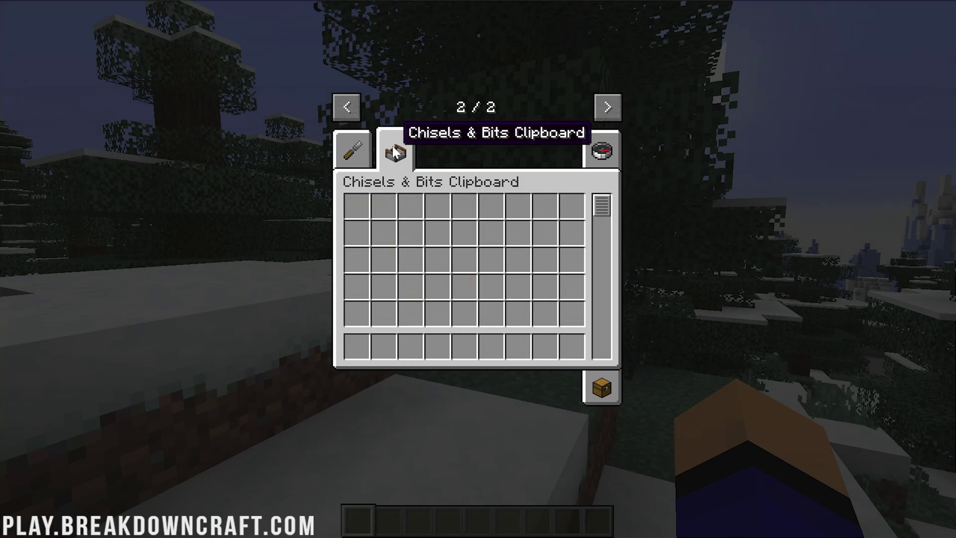
Put a Netherite Chisel from the Chisels & Bits category into the first hotbar slot and return to the world.
click(354, 154)
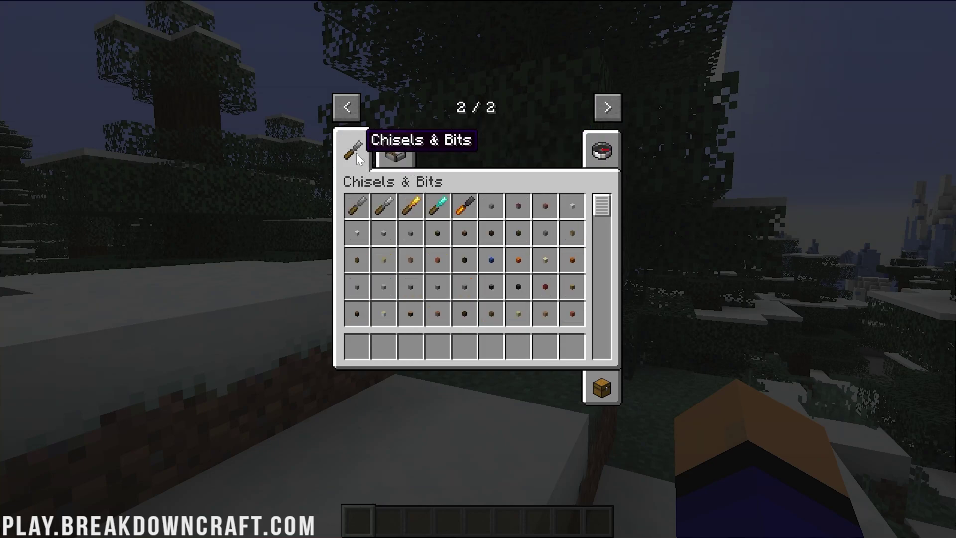
click(454, 211)
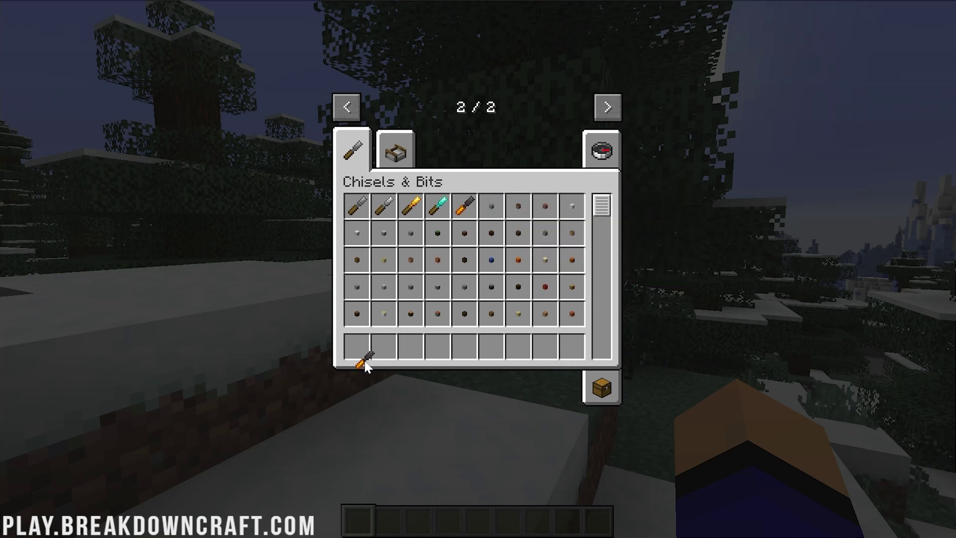
click(356, 347)
key(Escape)
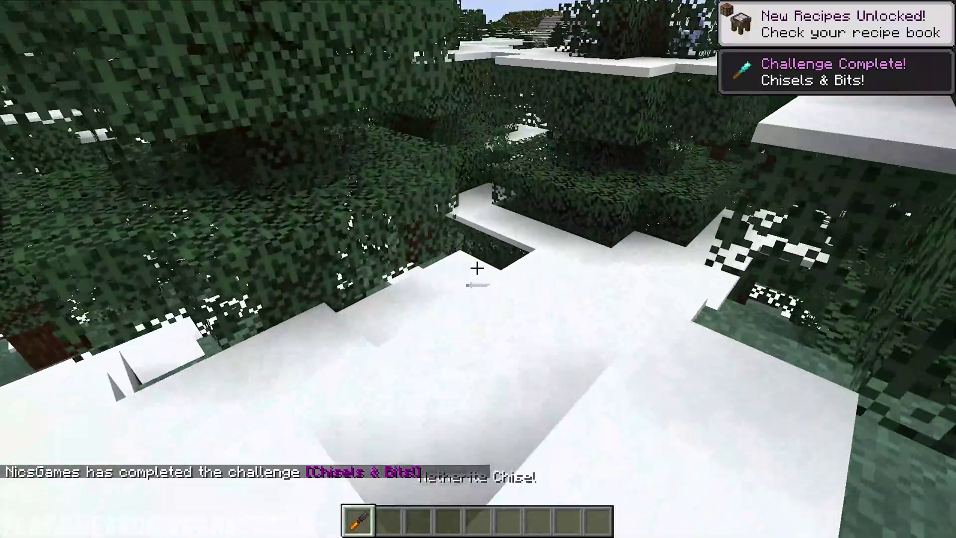
Fly to the stone shore by the icy water and chisel a small square outline into the stone surface.
click(476, 269)
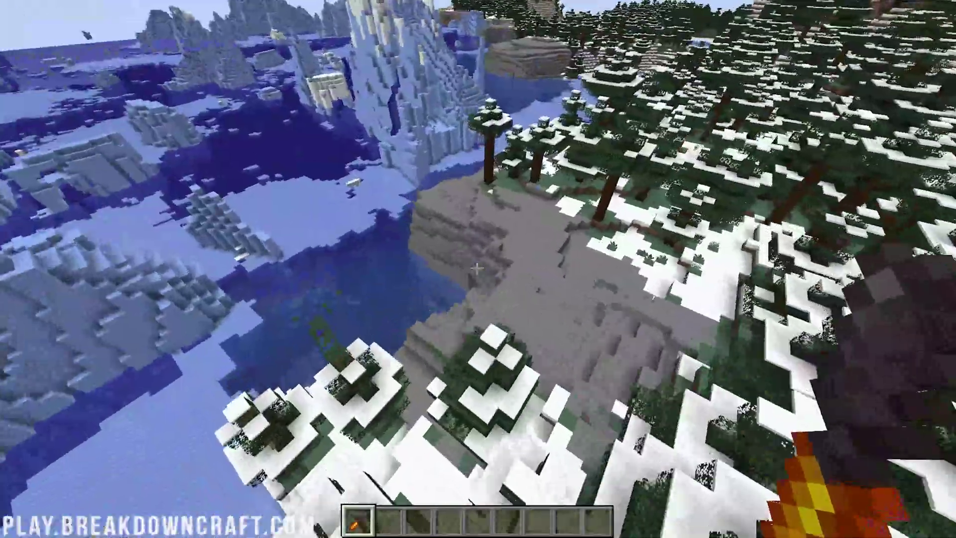
key(w)
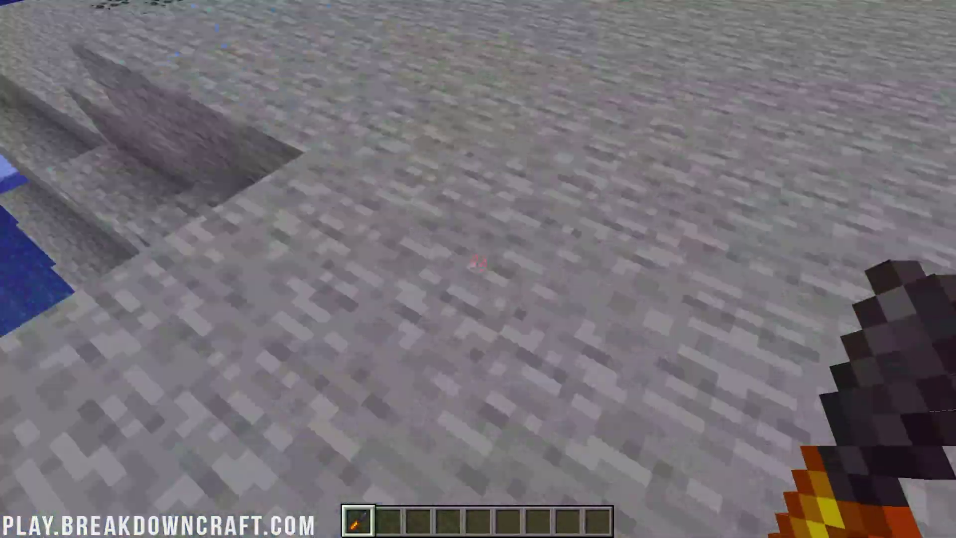
click(477, 264)
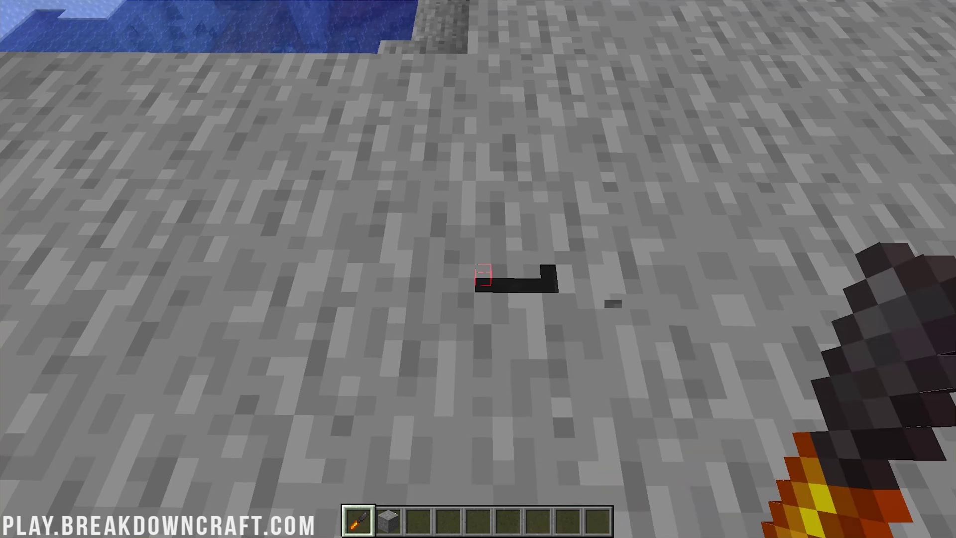
right_click(478, 269)
right_click(478, 269)
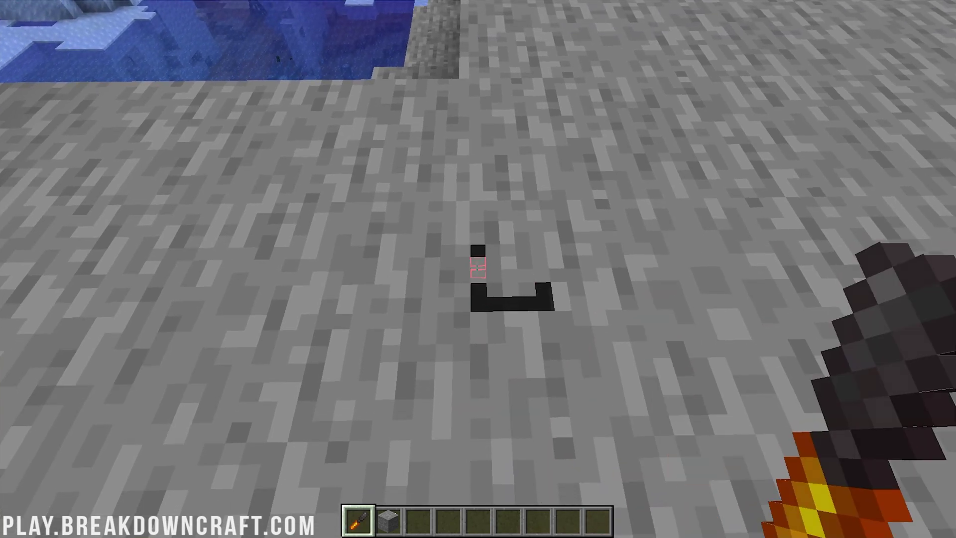
right_click(478, 269)
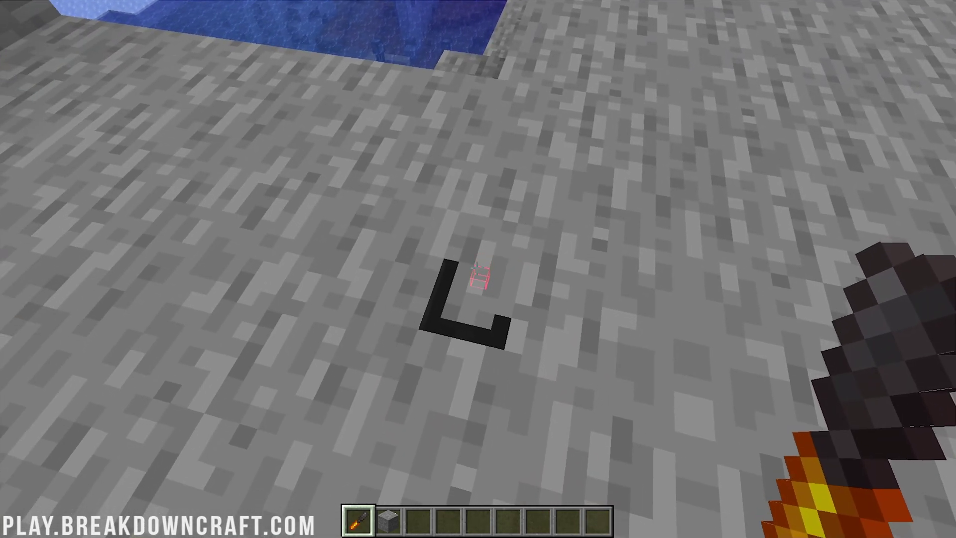
right_click(478, 269)
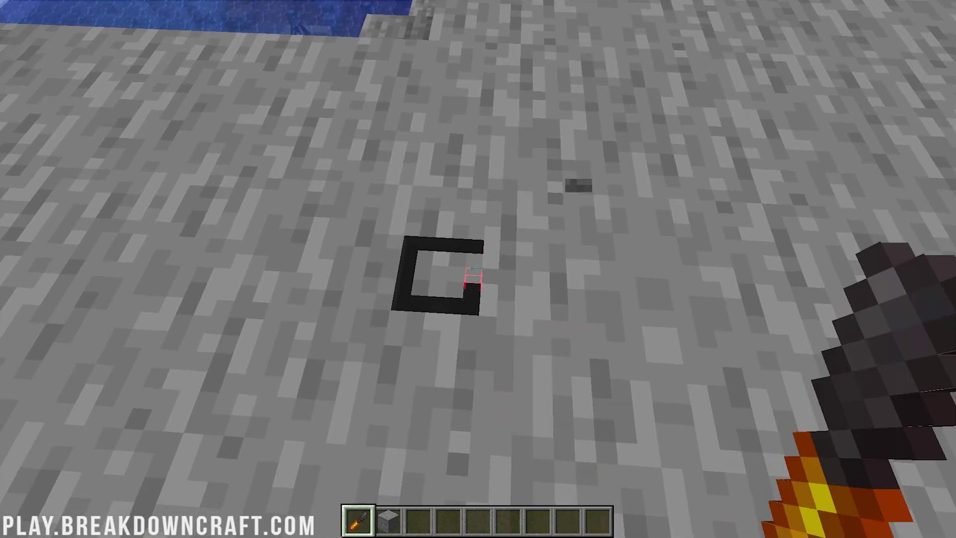
right_click(478, 269)
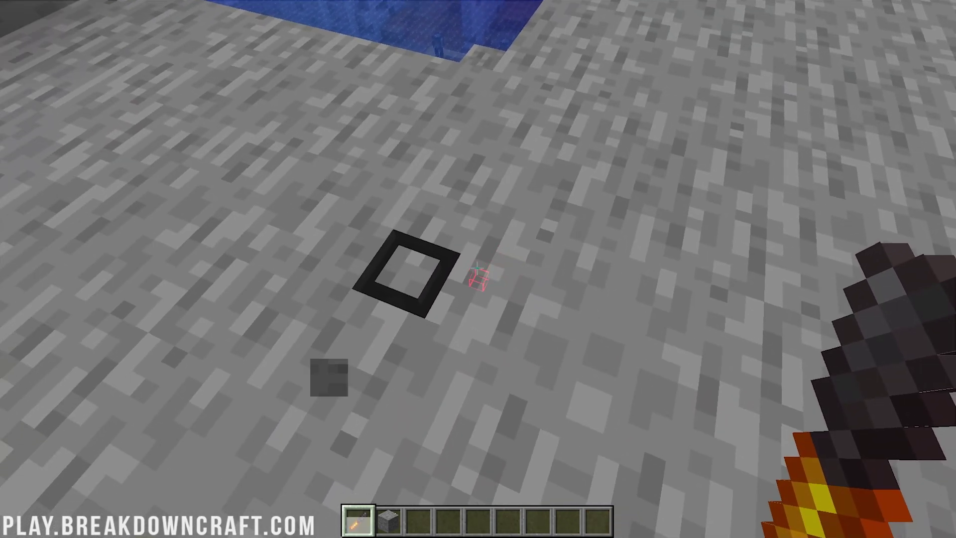
Chisel a second, slightly wider rectangular outline into the stone right beside the square one.
right_click(478, 269)
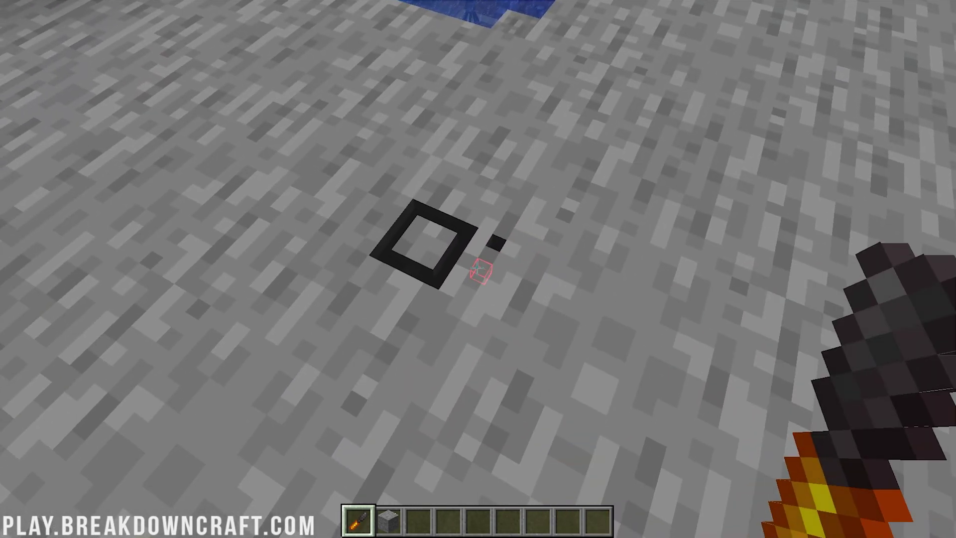
right_click(478, 269)
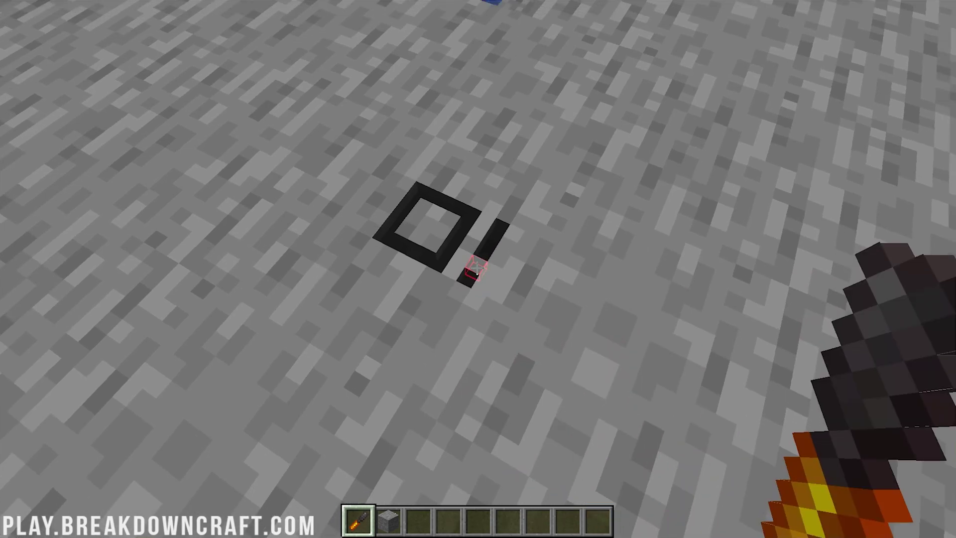
right_click(478, 269)
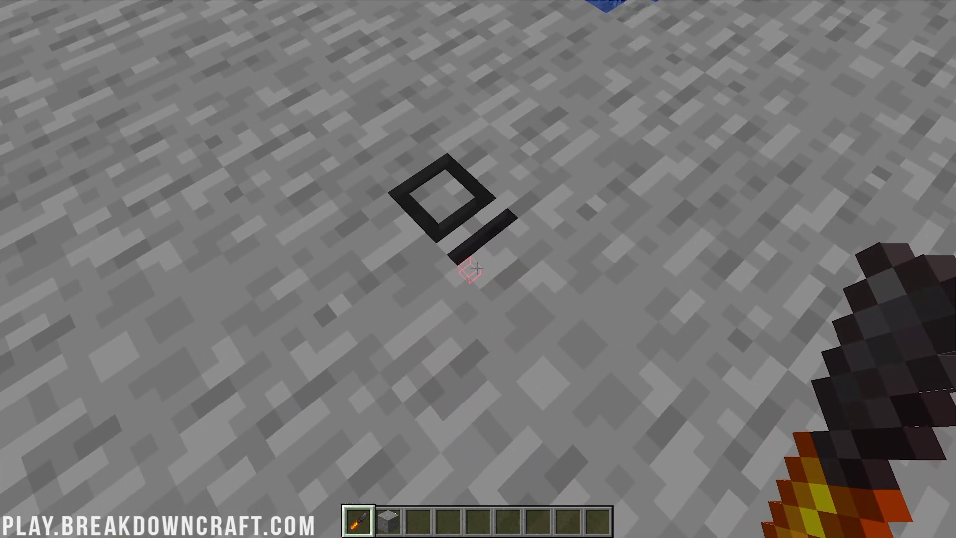
right_click(478, 269)
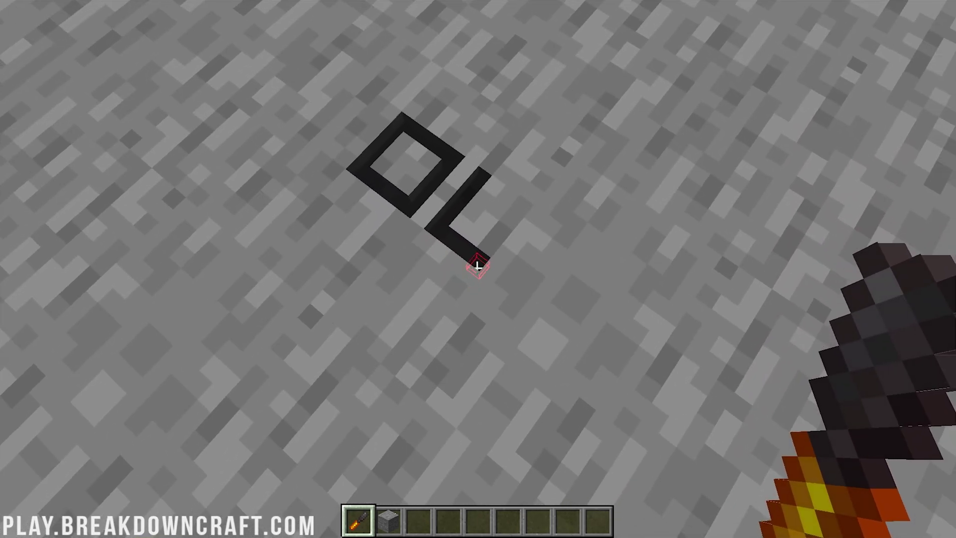
right_click(478, 266)
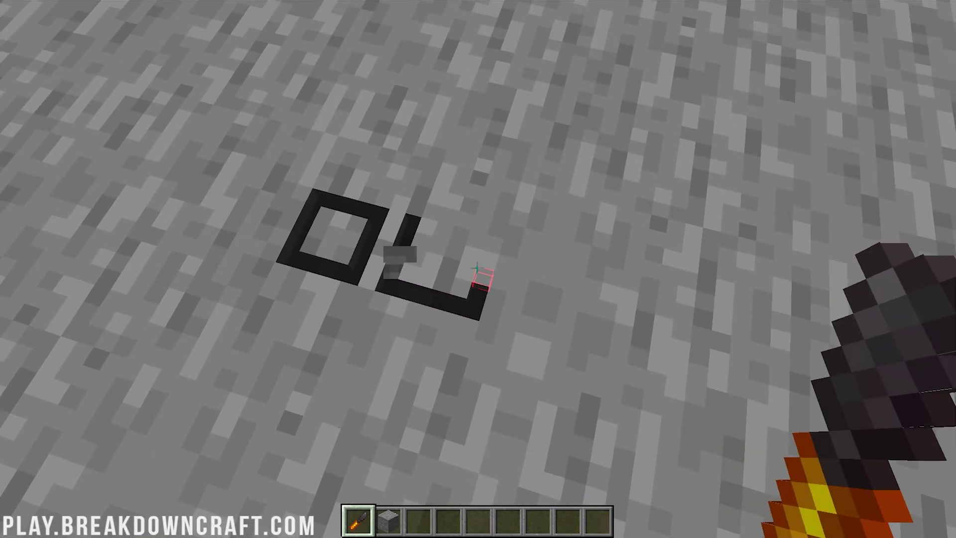
right_click(478, 269)
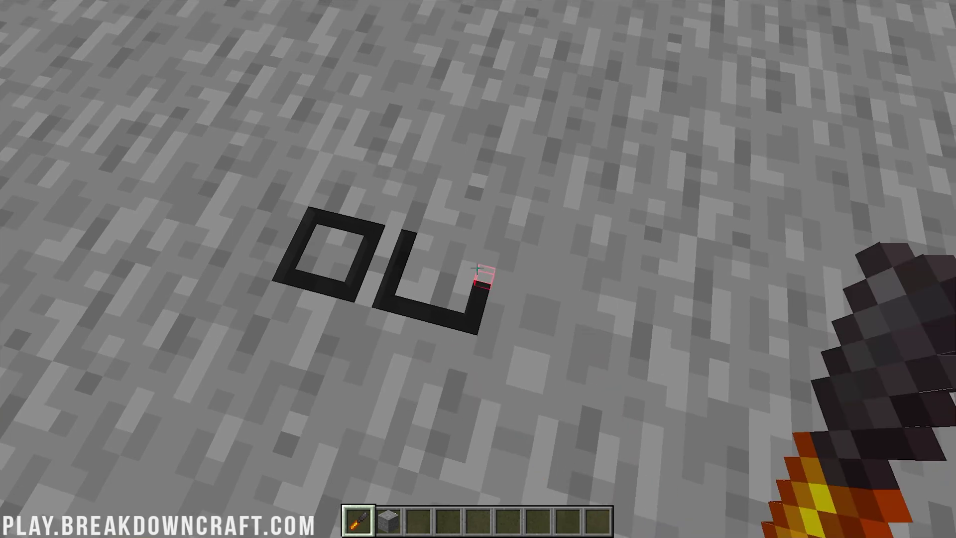
right_click(477, 269)
right_click(478, 269)
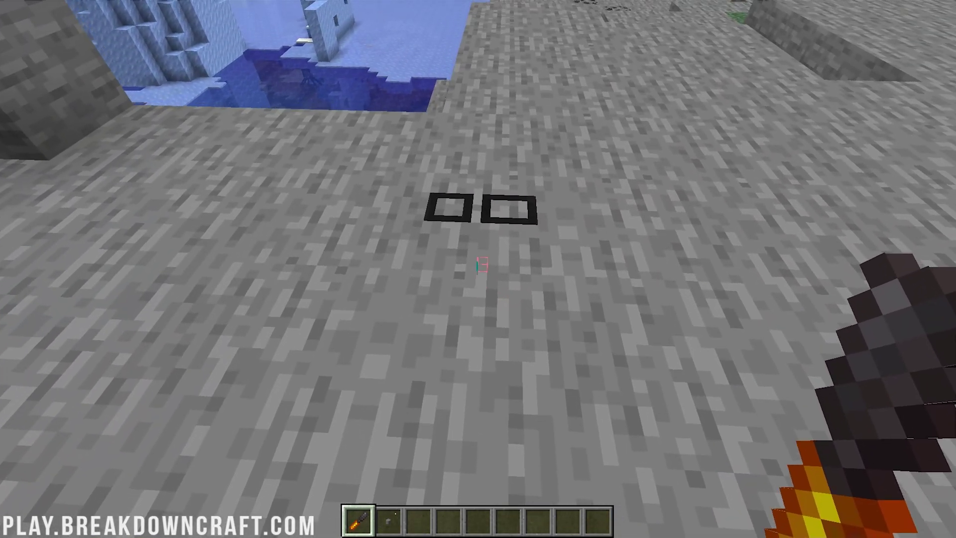
Move across the stone shore to the coal ore and chisel several bits out of the ore's dark spots.
key(s)
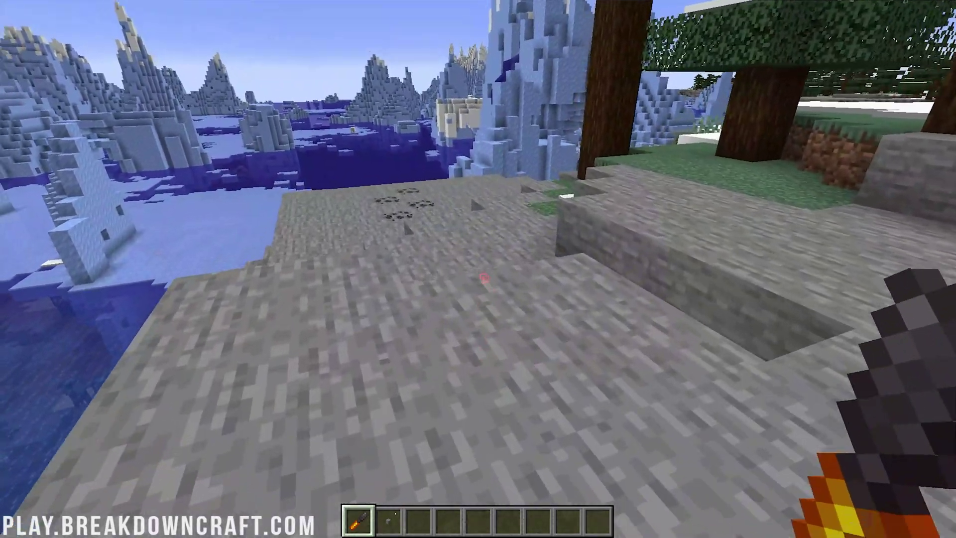
key(w)
key(w)
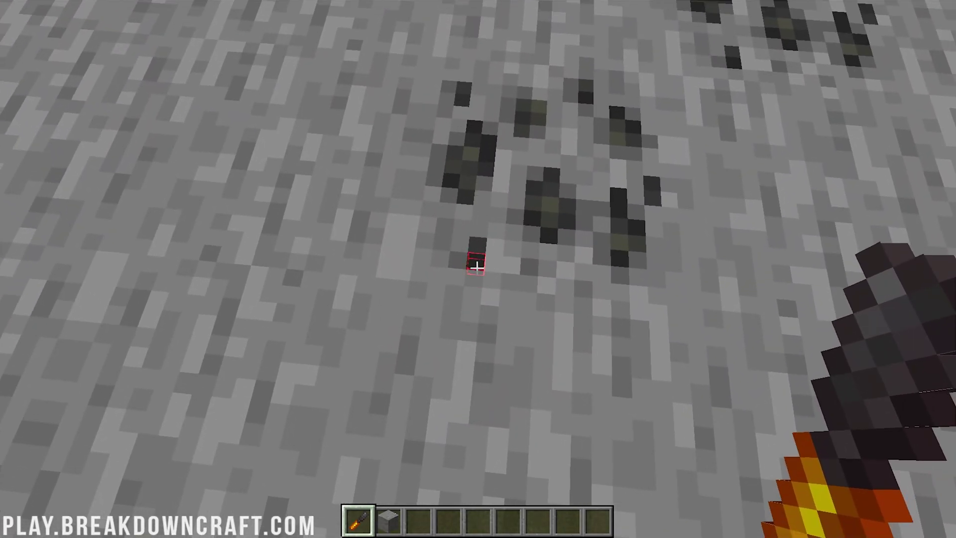
click(476, 267)
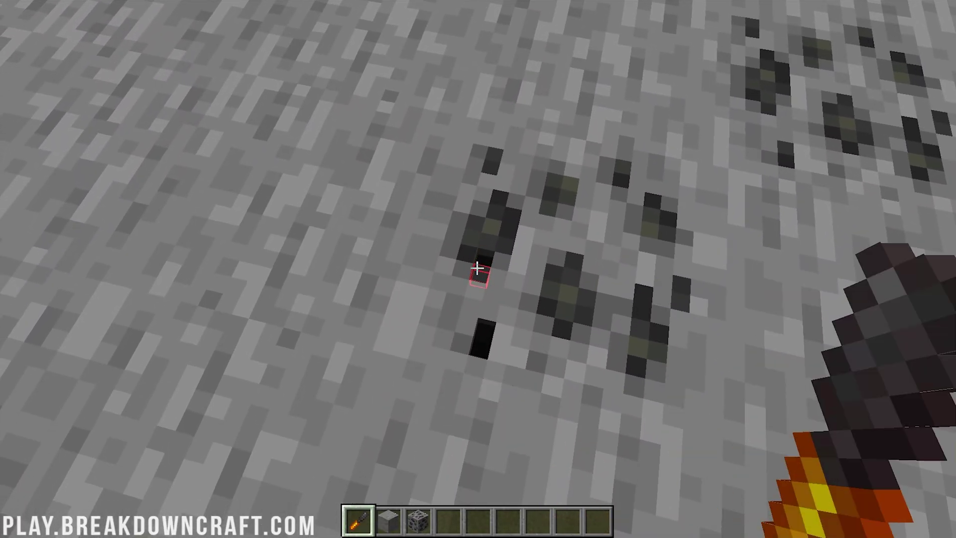
click(476, 267)
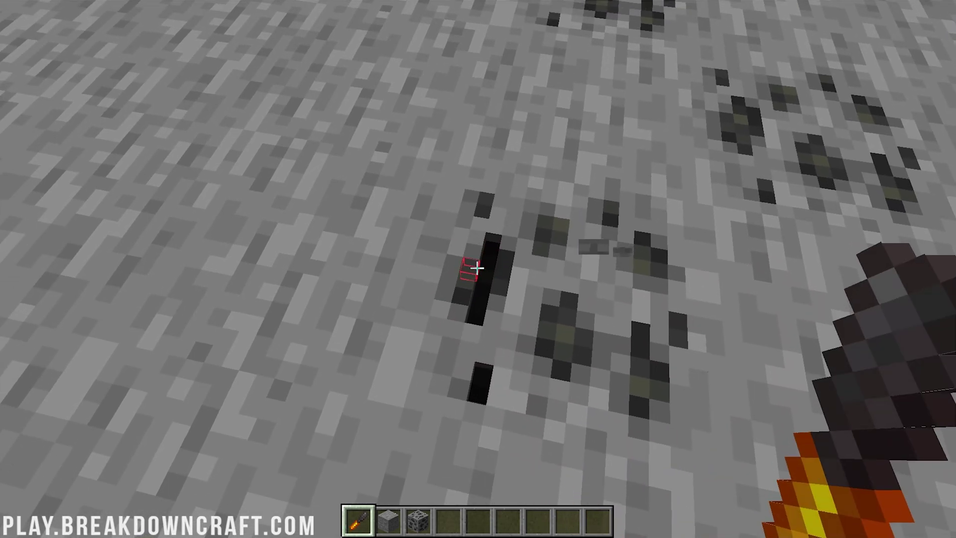
click(476, 267)
click(476, 268)
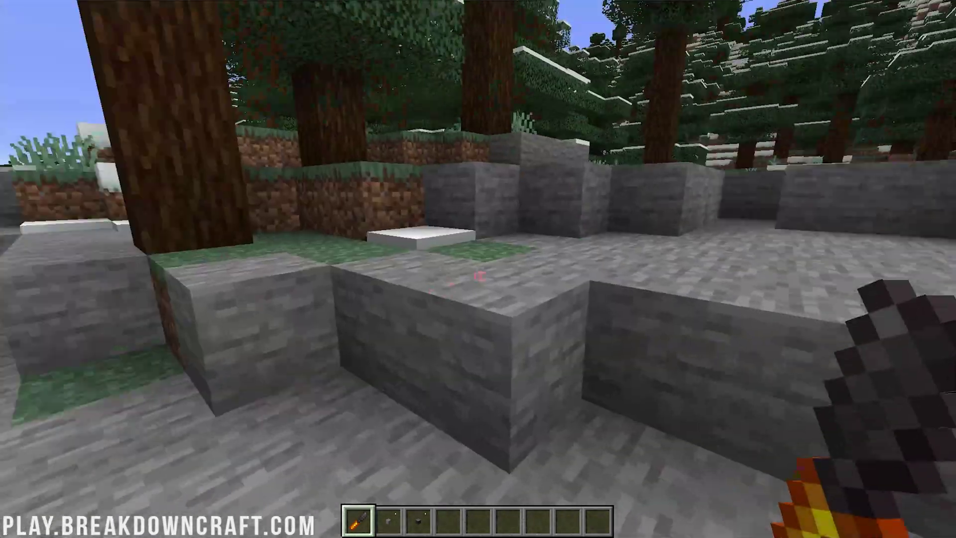
Walk up into the snowy forest, hold the Stone Bit from the hotbar, and switch back to the Netherite Chisel.
key(w)
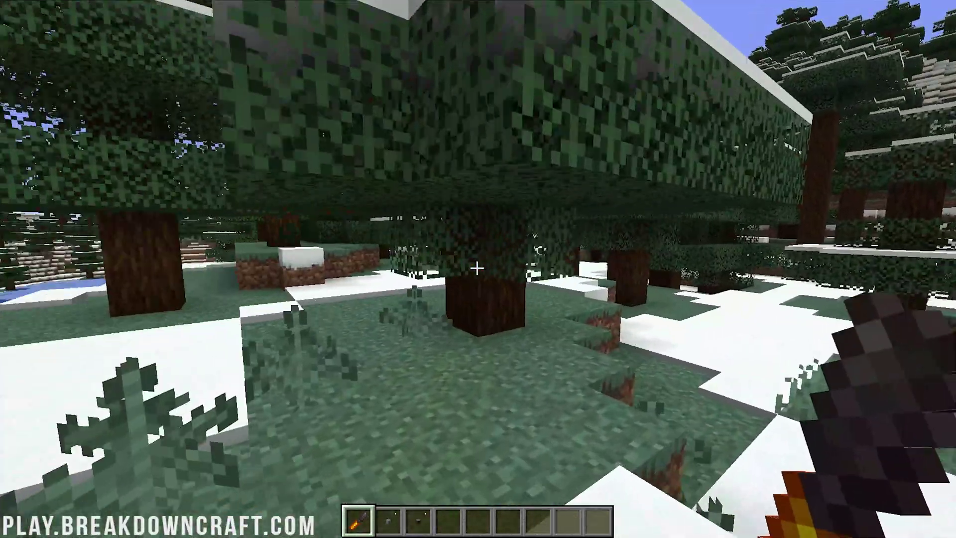
key(2)
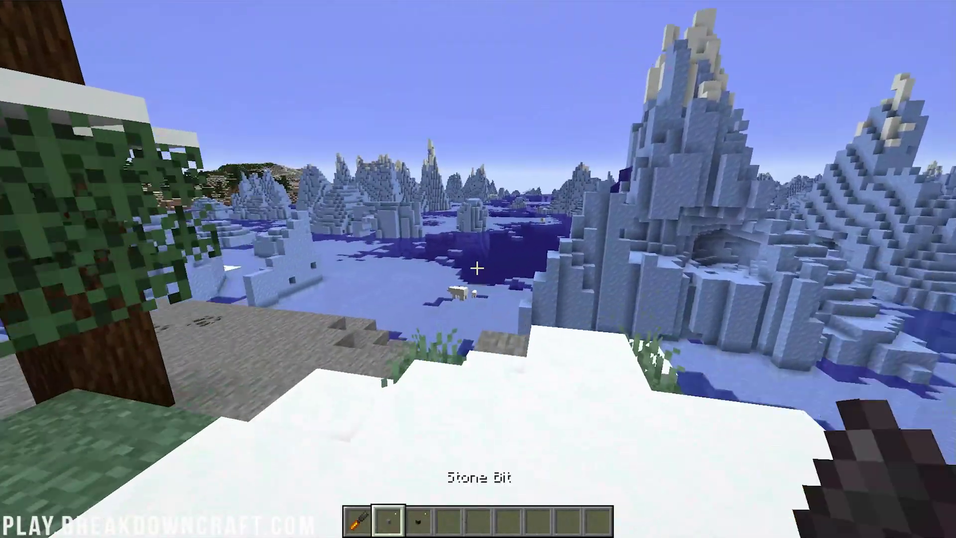
key(1)
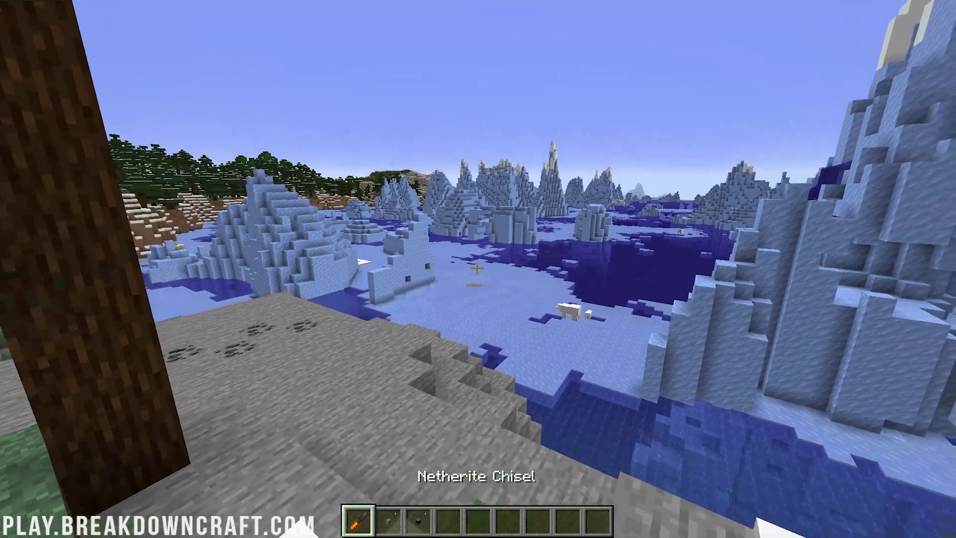
Hold the Coal Ore Bit and place several bits in a small cluster on the stone surface near the coal ore.
key(2)
key(3)
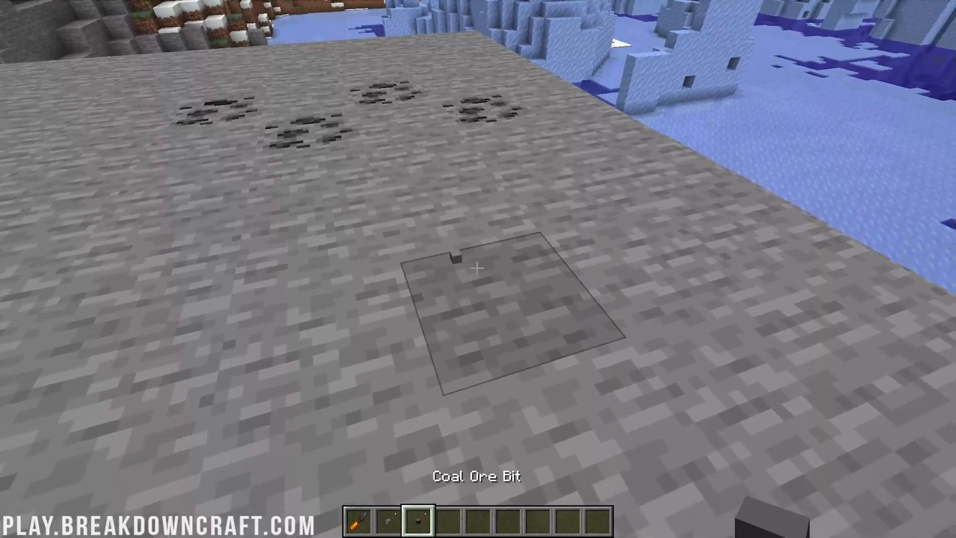
right_click(478, 268)
right_click(478, 268)
right_click(478, 268)
right_click(478, 268)
right_click(478, 267)
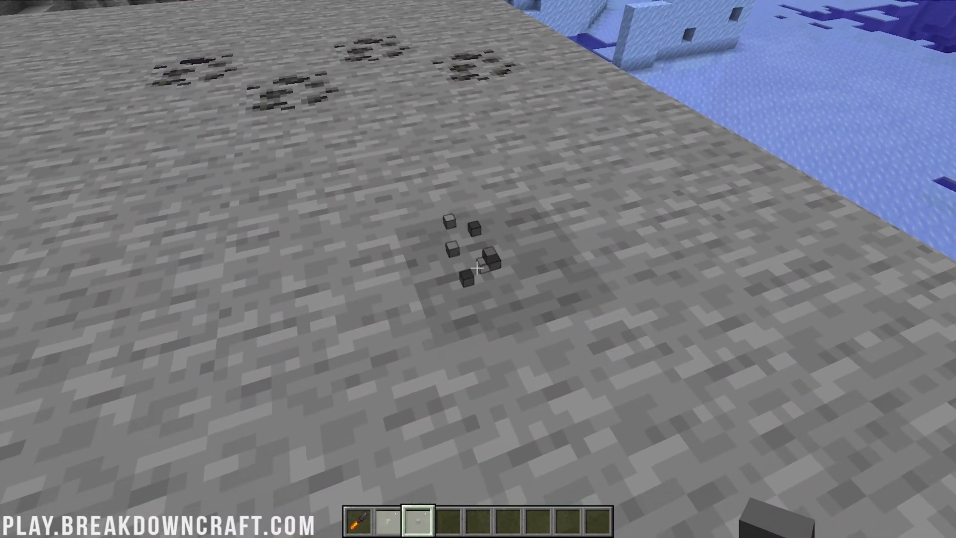
right_click(478, 268)
right_click(478, 268)
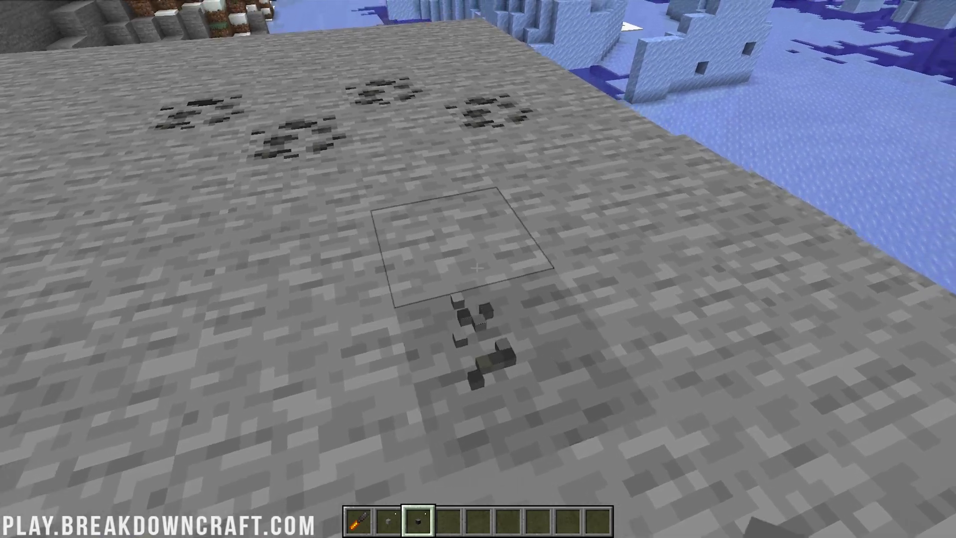
right_click(478, 268)
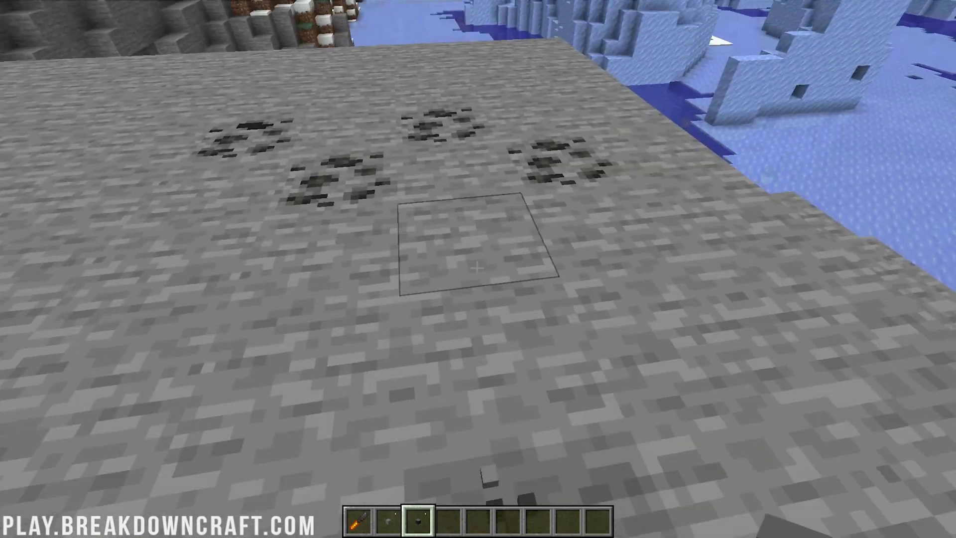
Add a Chisel Station to the fourth hotbar slot, place it on the stone beside the coal ore, and view its interface.
key(e)
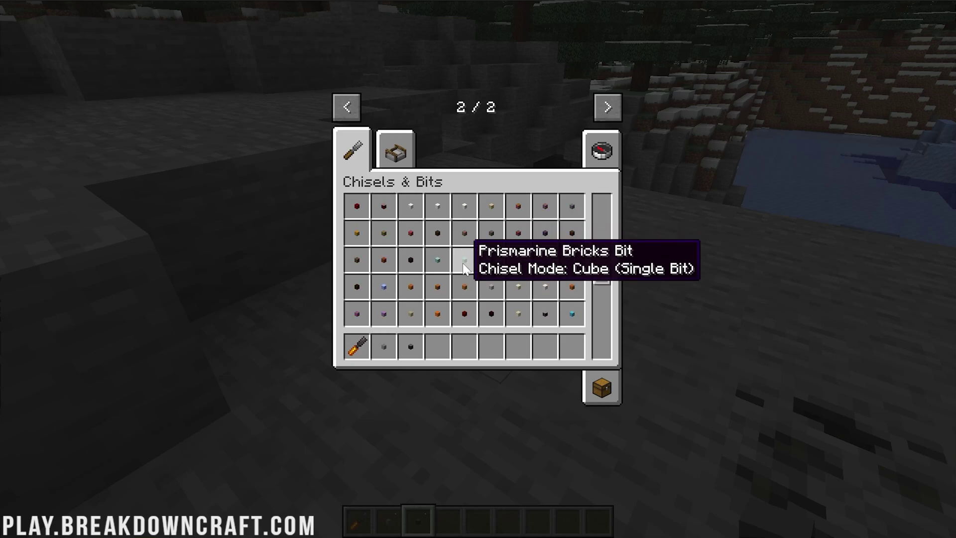
scroll(469, 254, down, 5)
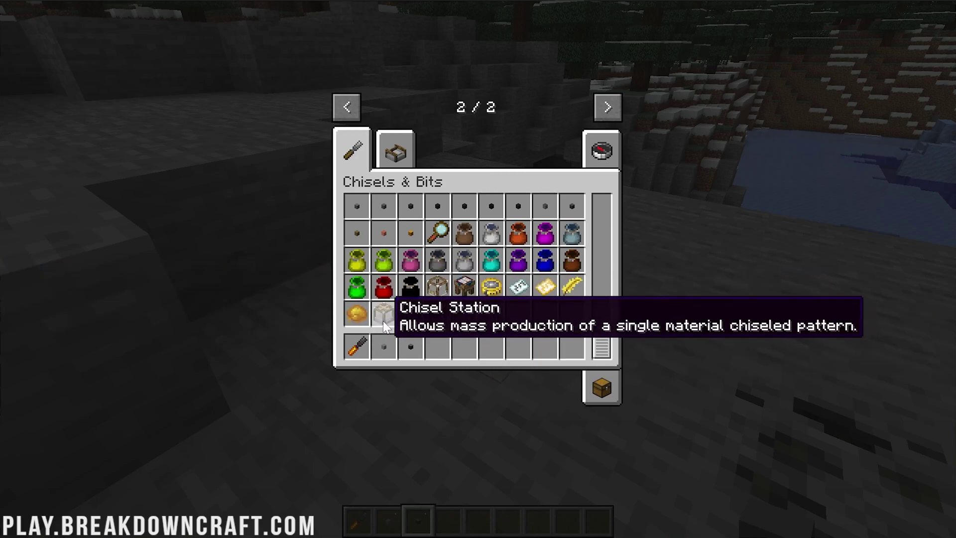
click(384, 314)
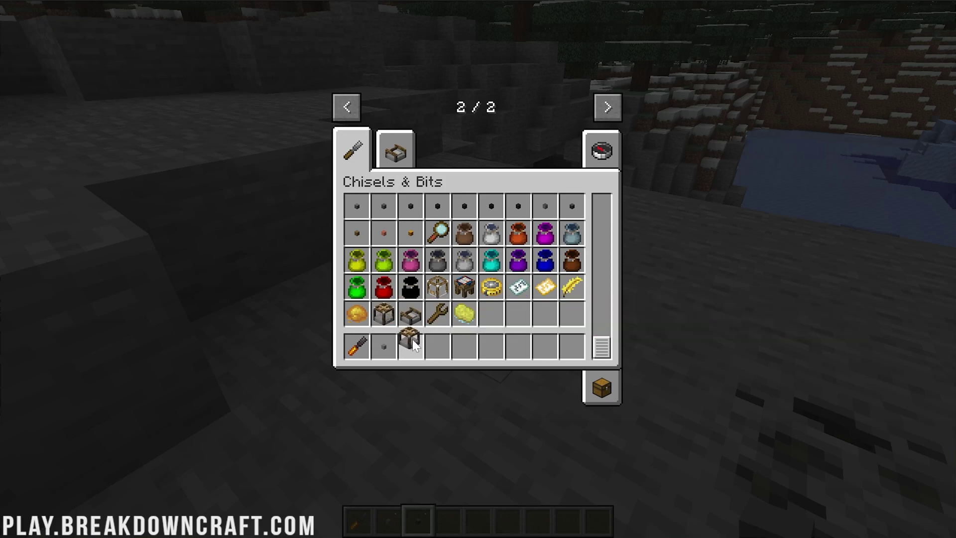
click(437, 346)
key(e)
key(4)
right_click(477, 269)
right_click(478, 268)
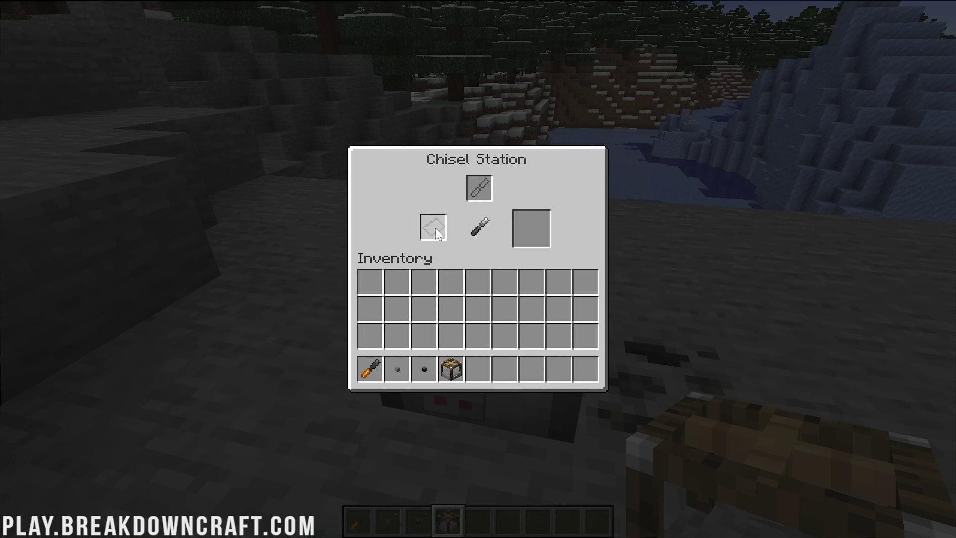
key(e)
Browse the Chisels & Bits creative items to the Simple Pattern, and return to holding the Netherite Chisel.
key(3)
key(e)
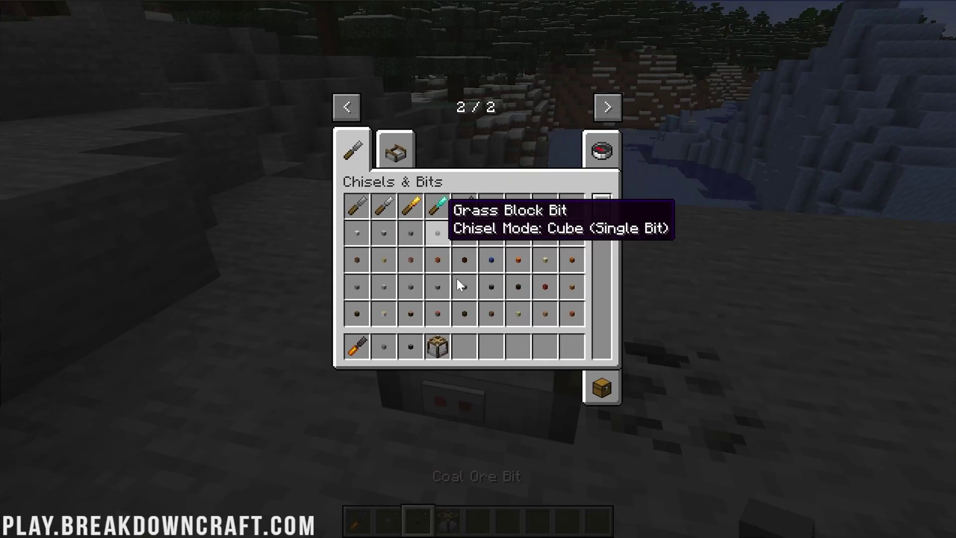
scroll(458, 281, down, 10)
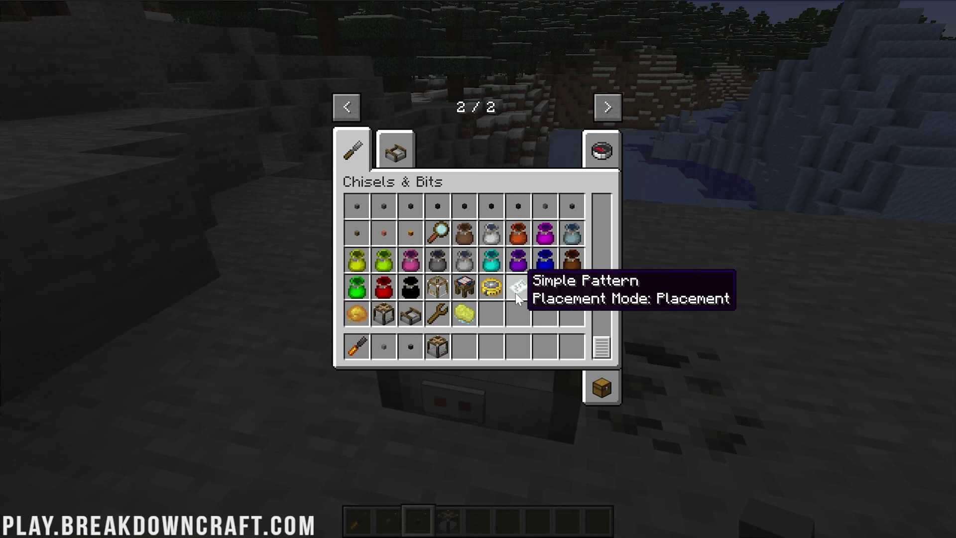
key(e)
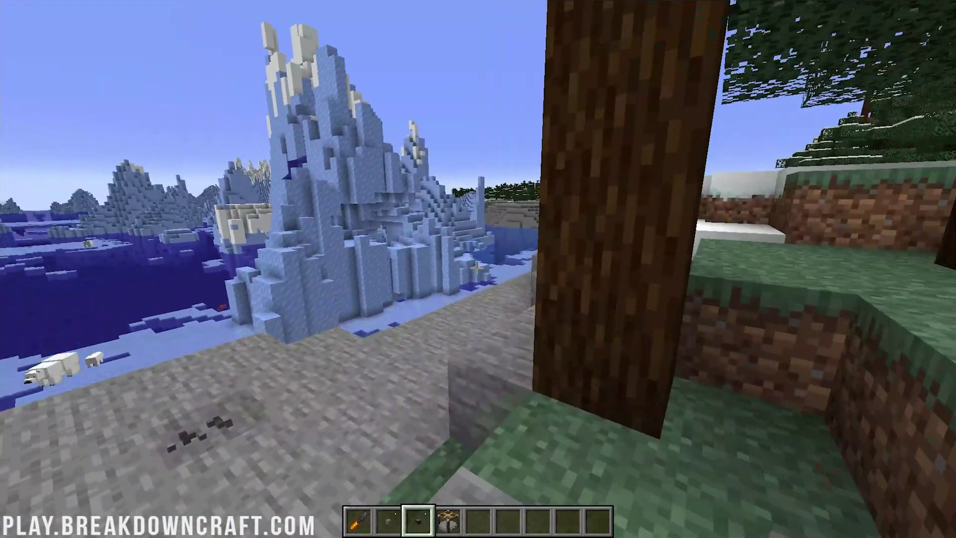
scroll(477, 269, up, 2)
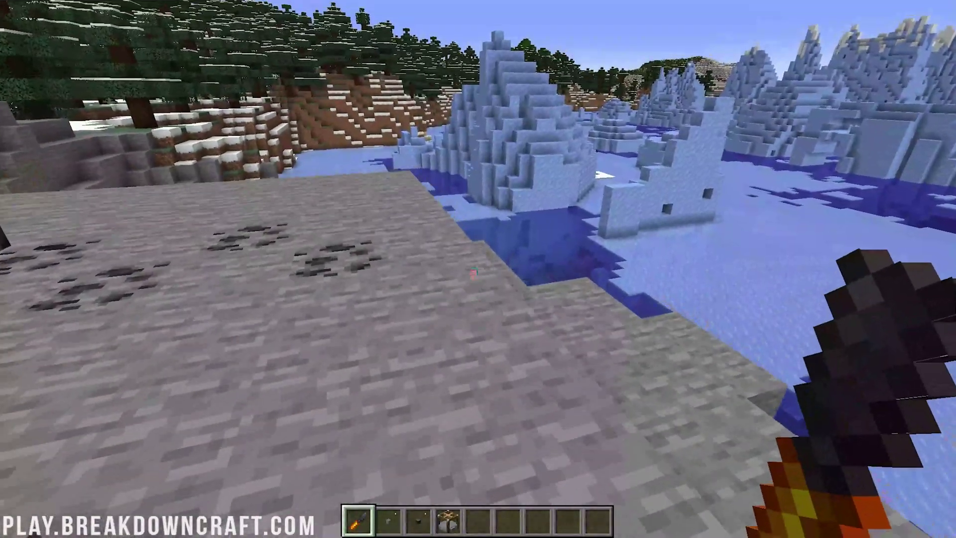
Look up the Chisels & Bits key bindings in the game's control options and return to the world.
key(Escape)
click(447, 273)
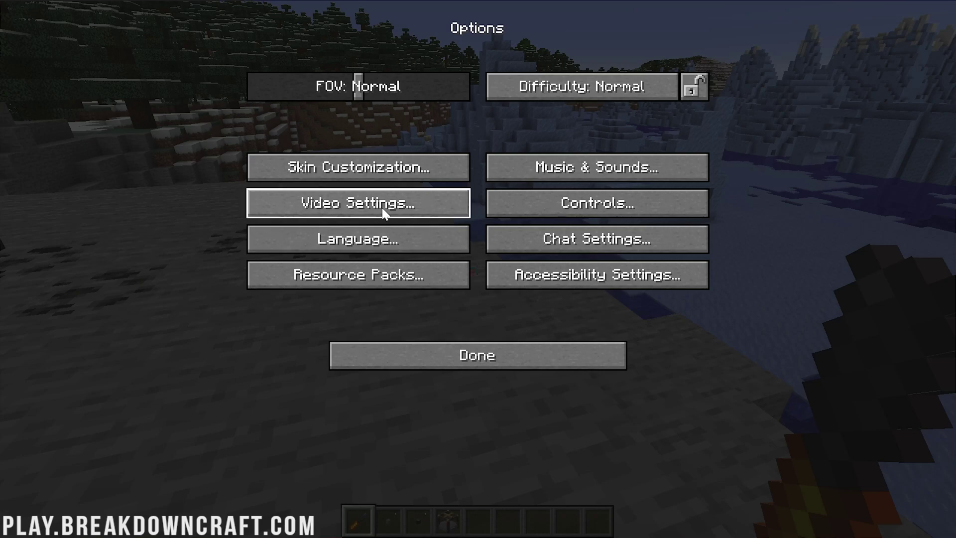
click(585, 220)
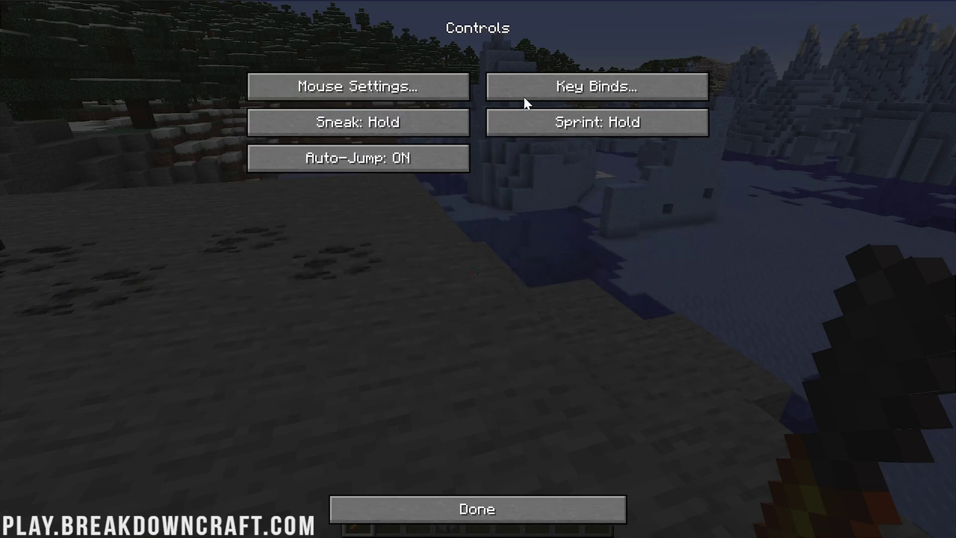
click(559, 94)
scroll(519, 251, down, 10)
scroll(441, 294, up, 10)
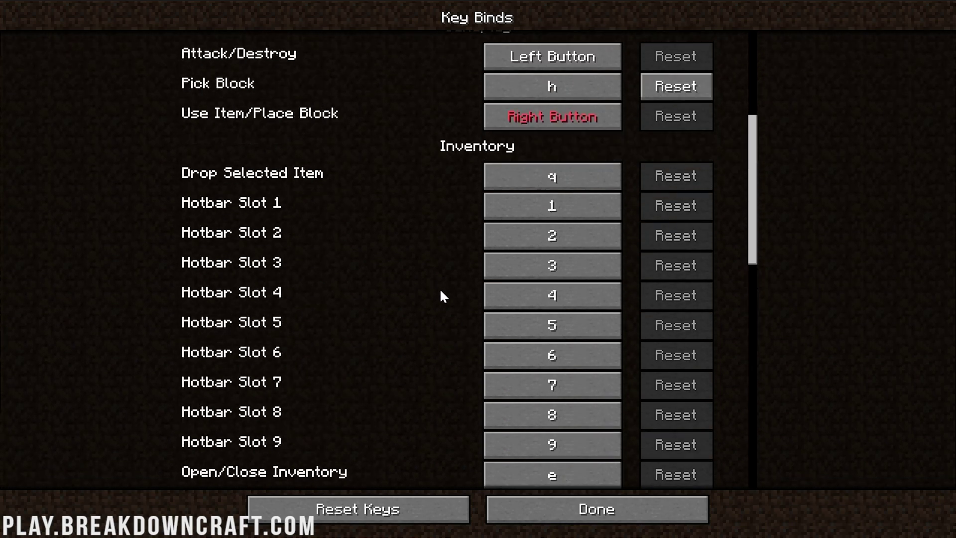
scroll(440, 292, down, 10)
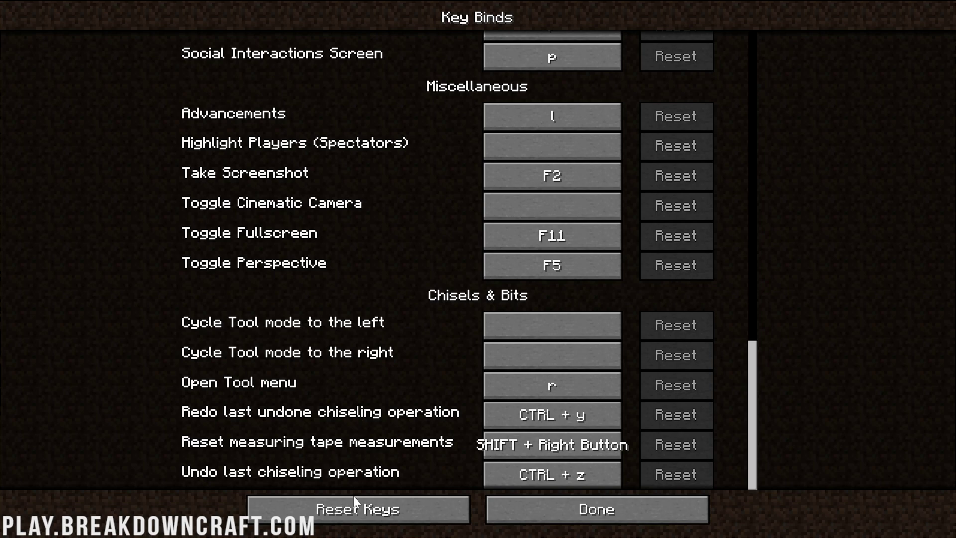
key(Escape)
key(Escape)
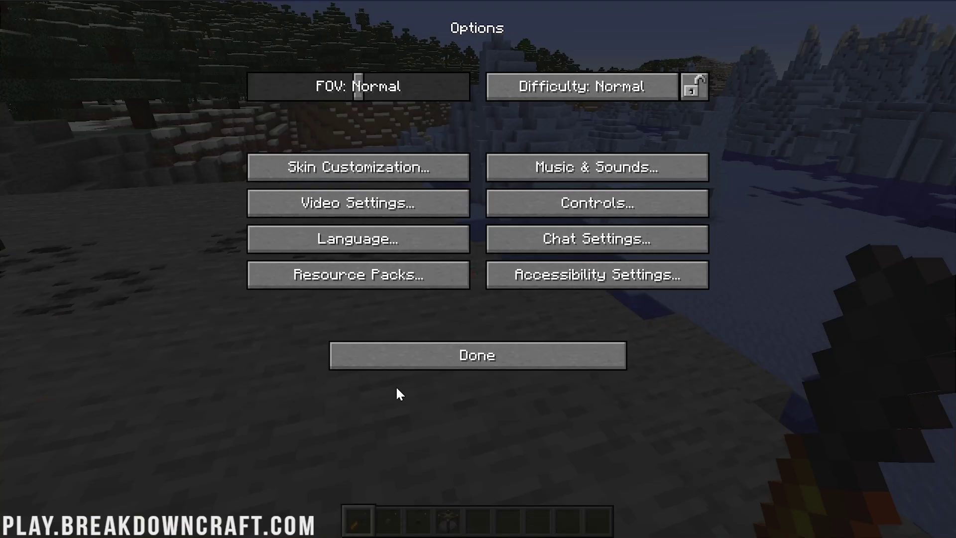
key(Escape)
Set the chisel mode to Sphere 1/4 and chisel into the stone by the water.
key(alt)
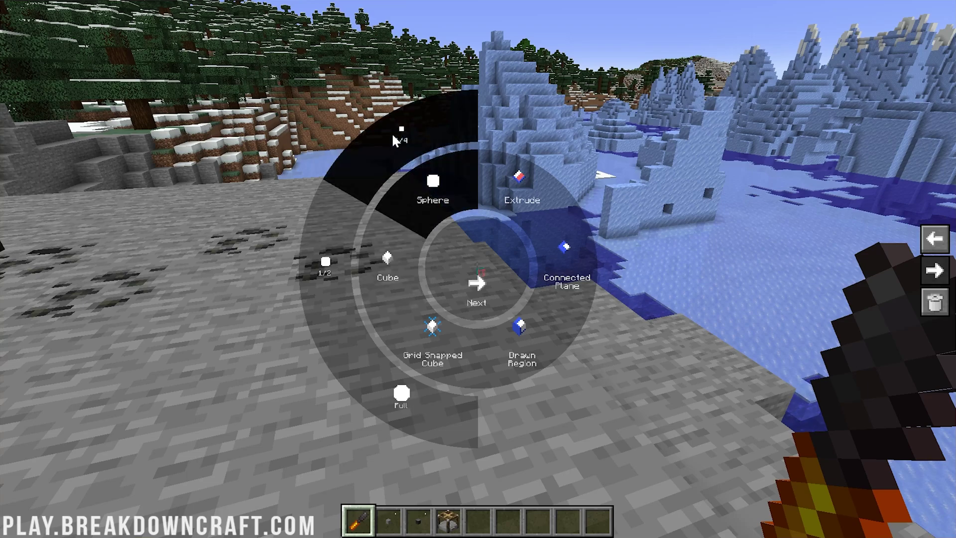
click(391, 133)
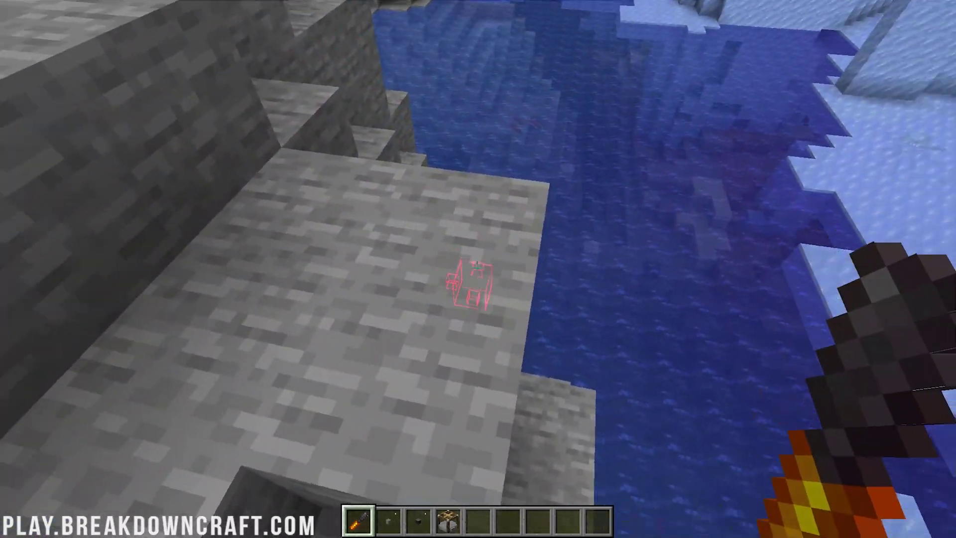
click(478, 269)
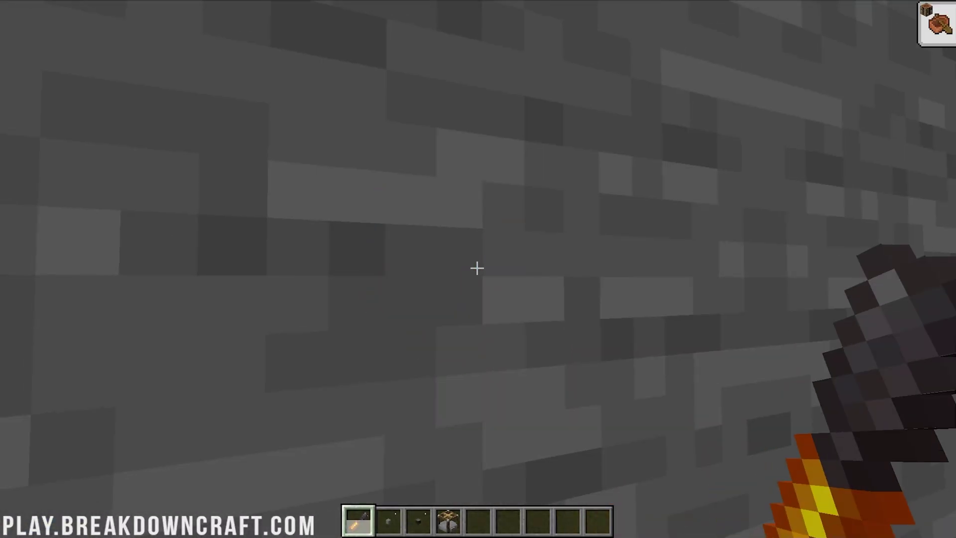
click(477, 268)
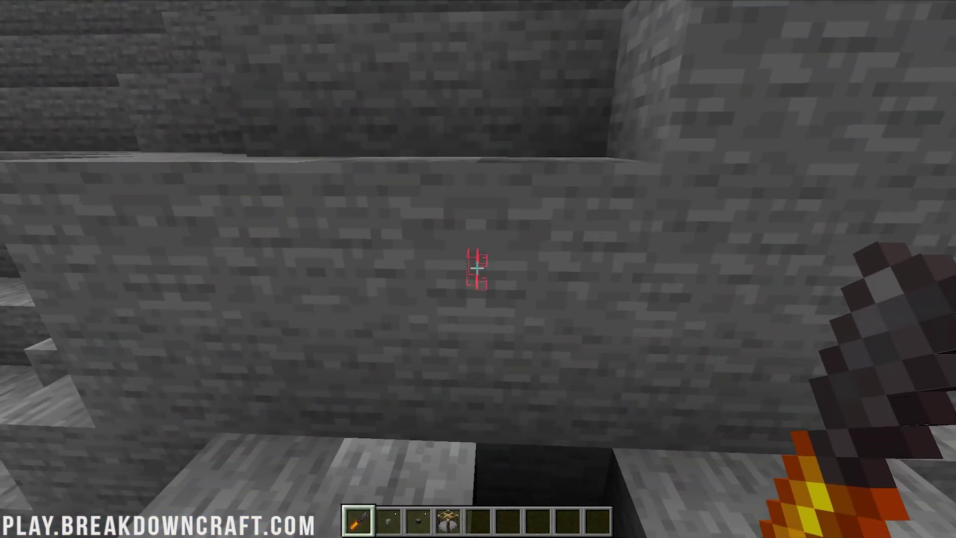
Switch the chisel to a larger cube mode and cut a cube-shaped hole into the stone ground near the Chisel Station.
key(e)
key(e)
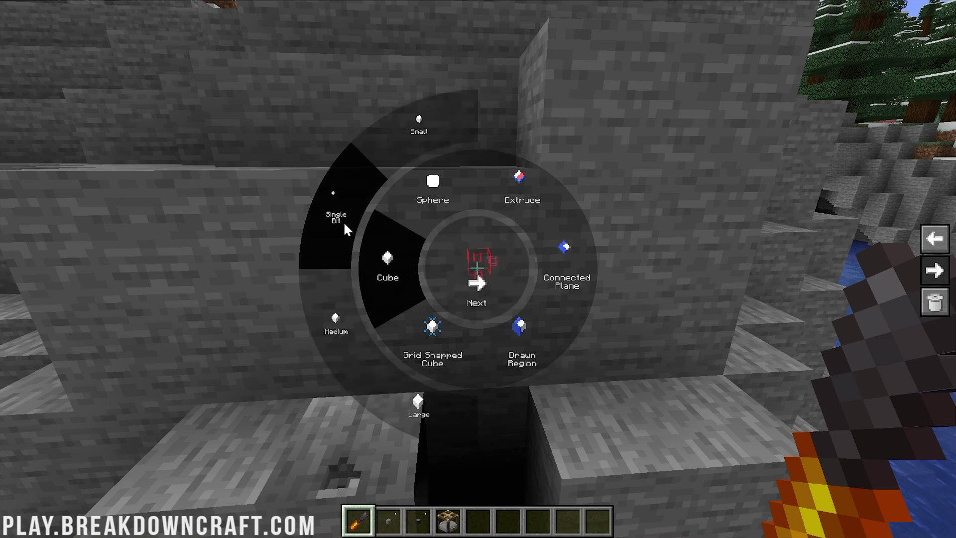
key(Escape)
key(Escape)
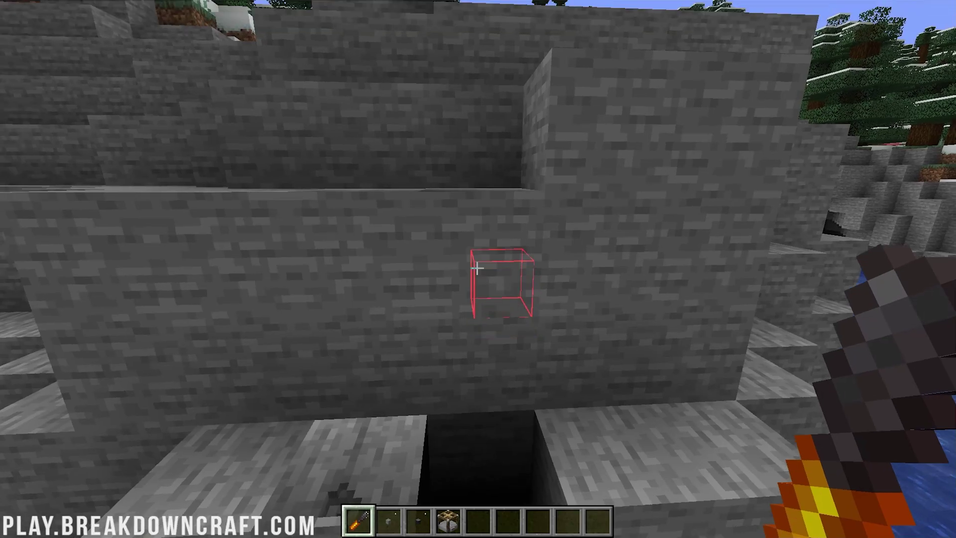
click(477, 268)
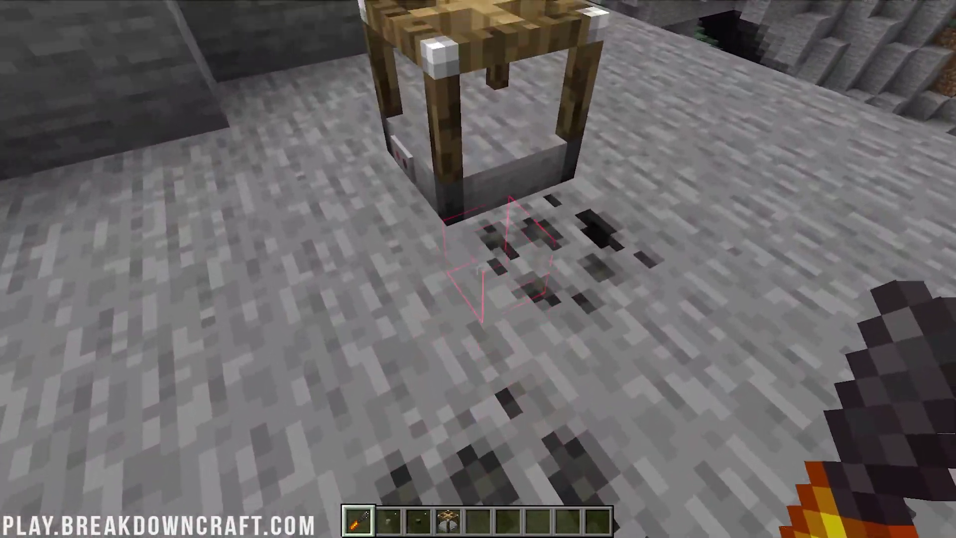
click(477, 269)
click(477, 269)
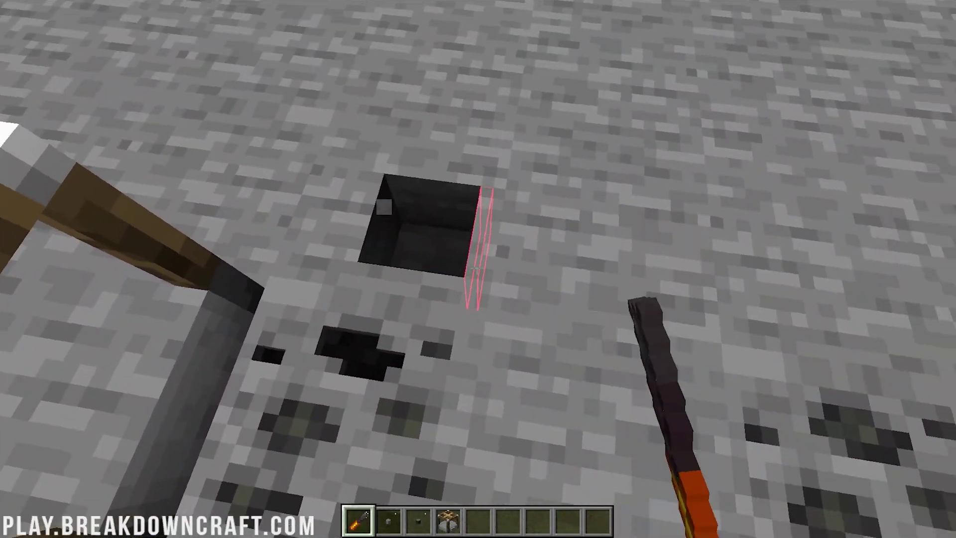